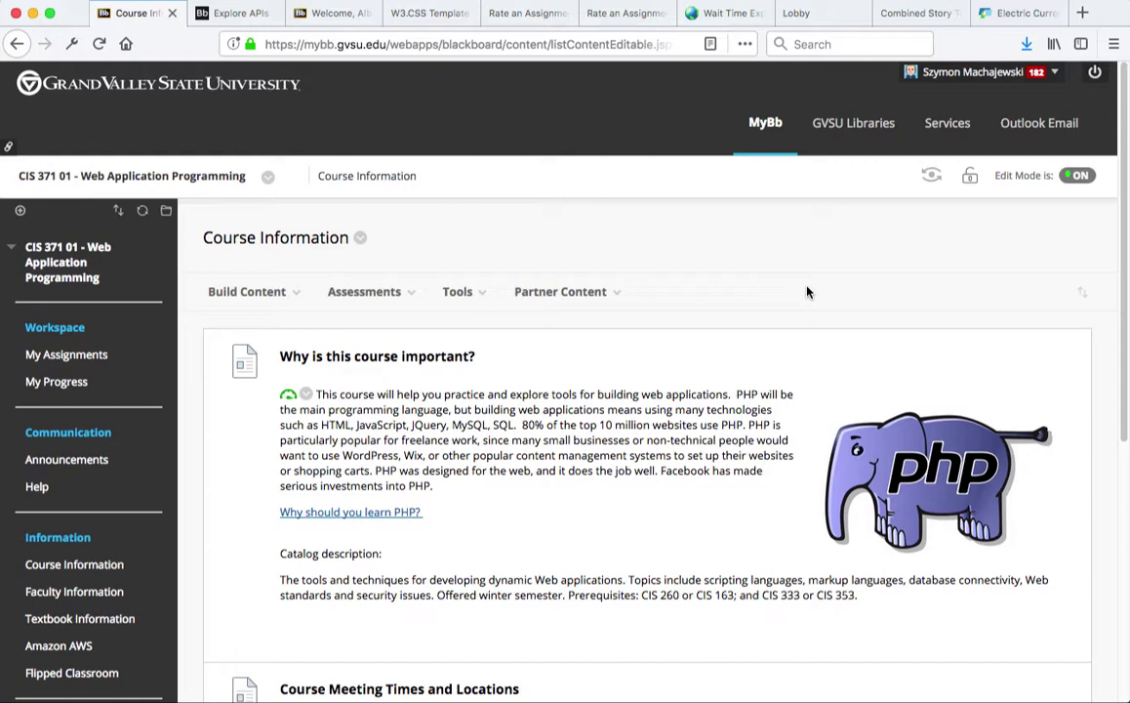
Switch to the Explore APIs tab to view the Blackboard REST API documentation
{"action": "left_click", "coordinate": [252, 19]}
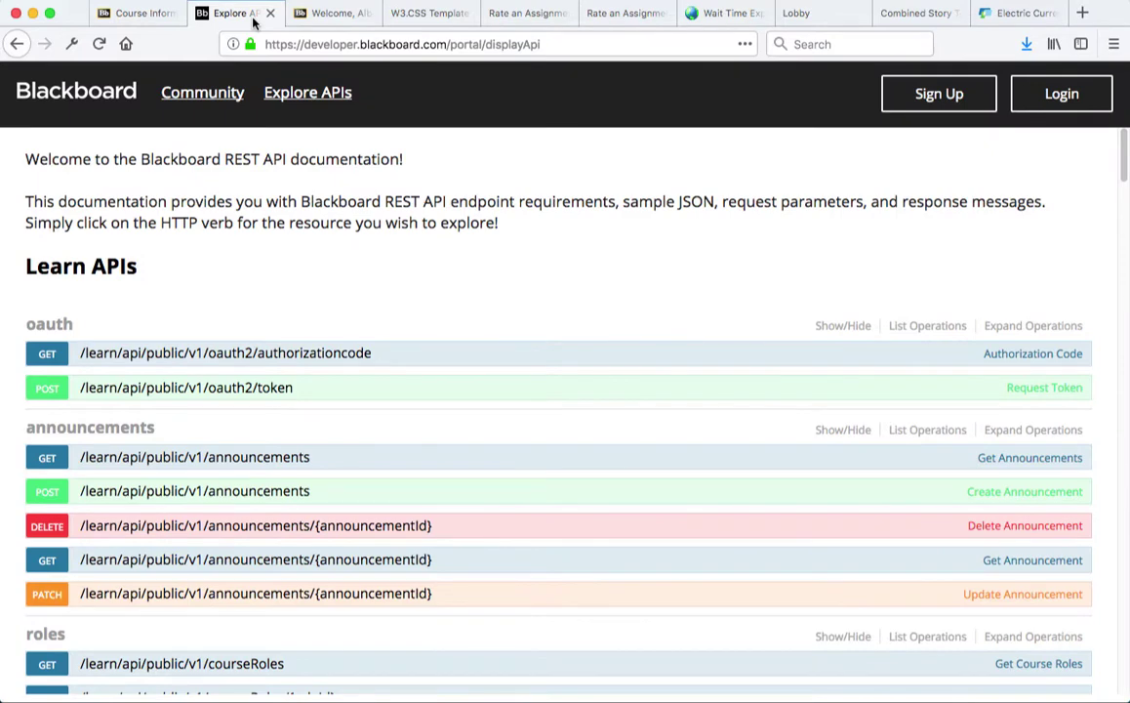
Open the CIS 150 04 course's Projects page and launch the GVSU Rate My Professor project
{"action": "left_click", "coordinate": [332, 19]}
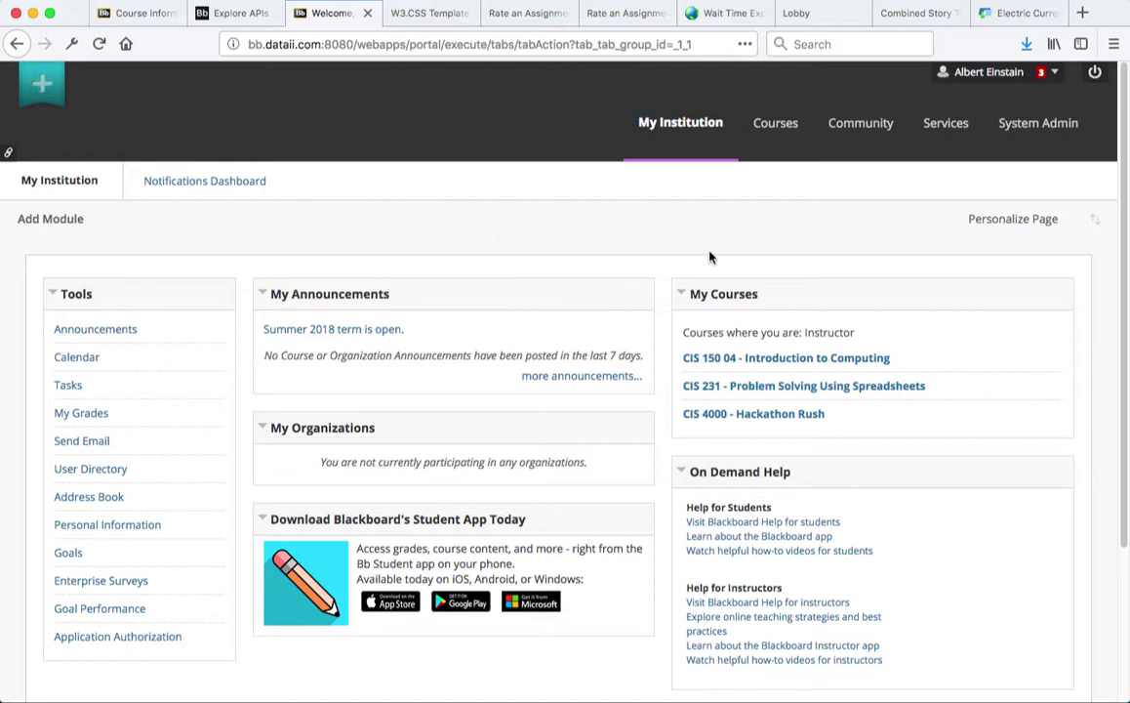
{"action": "left_click", "coordinate": [850, 359]}
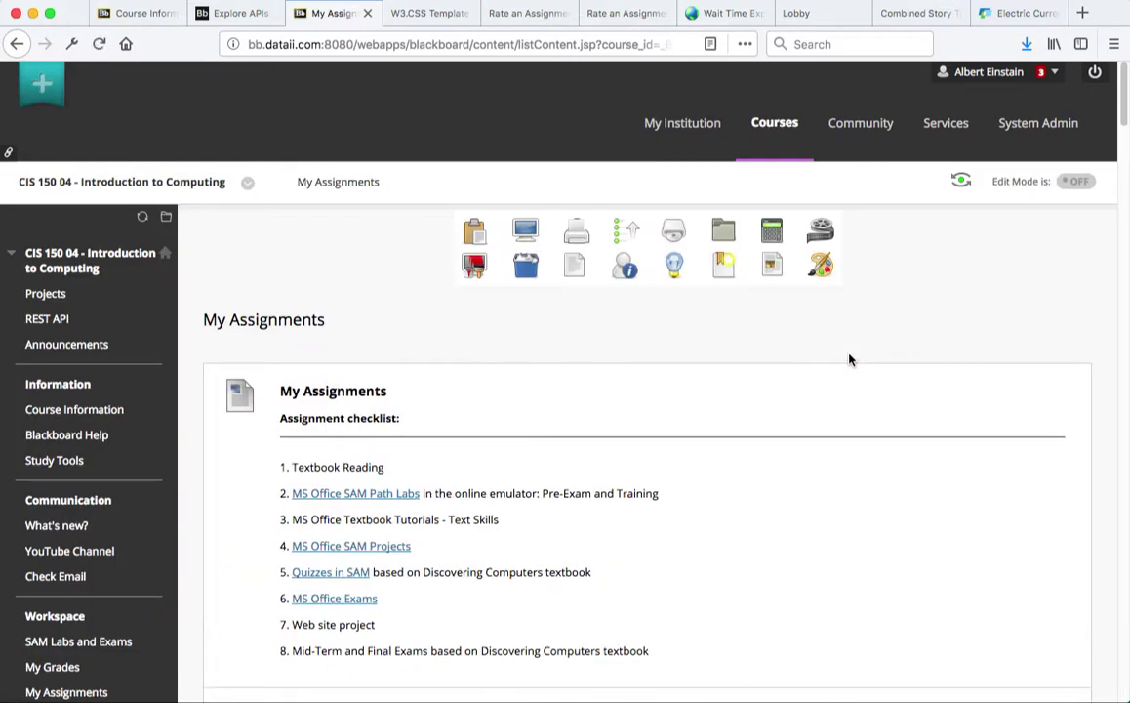
{"action": "left_click", "coordinate": [55, 295]}
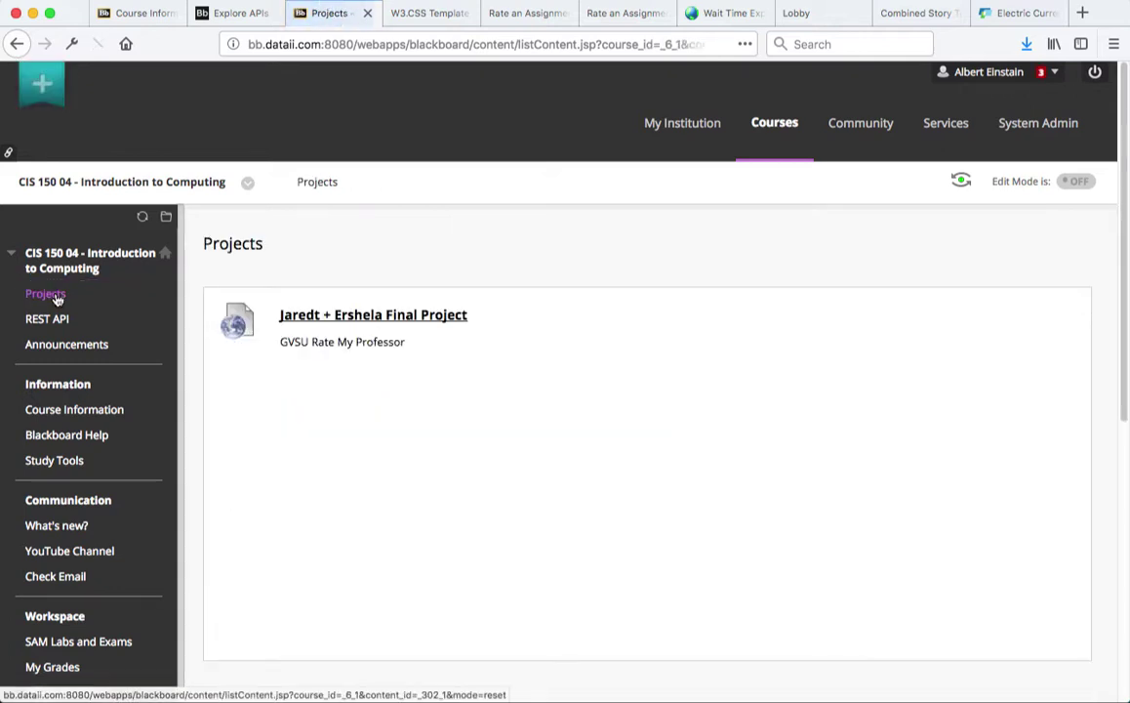
{"action": "left_click", "coordinate": [414, 316]}
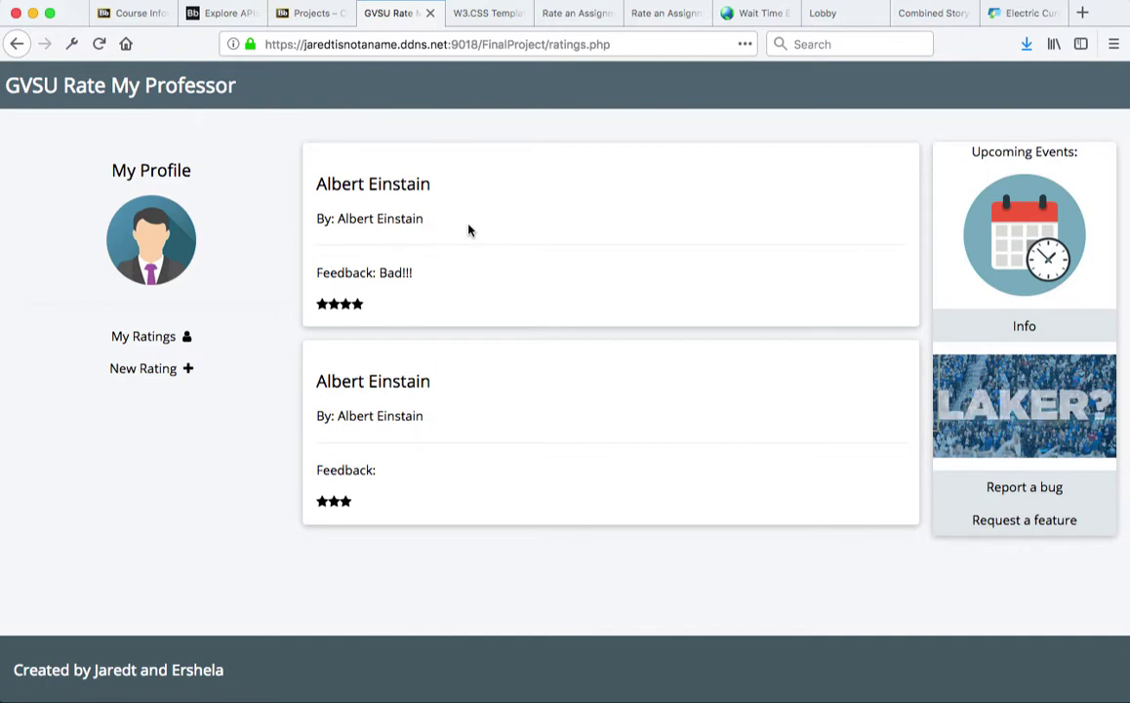
Submit a new 3-star rating with the feedback 'hello' and check it under My Ratings
{"action": "left_click", "coordinate": [162, 374]}
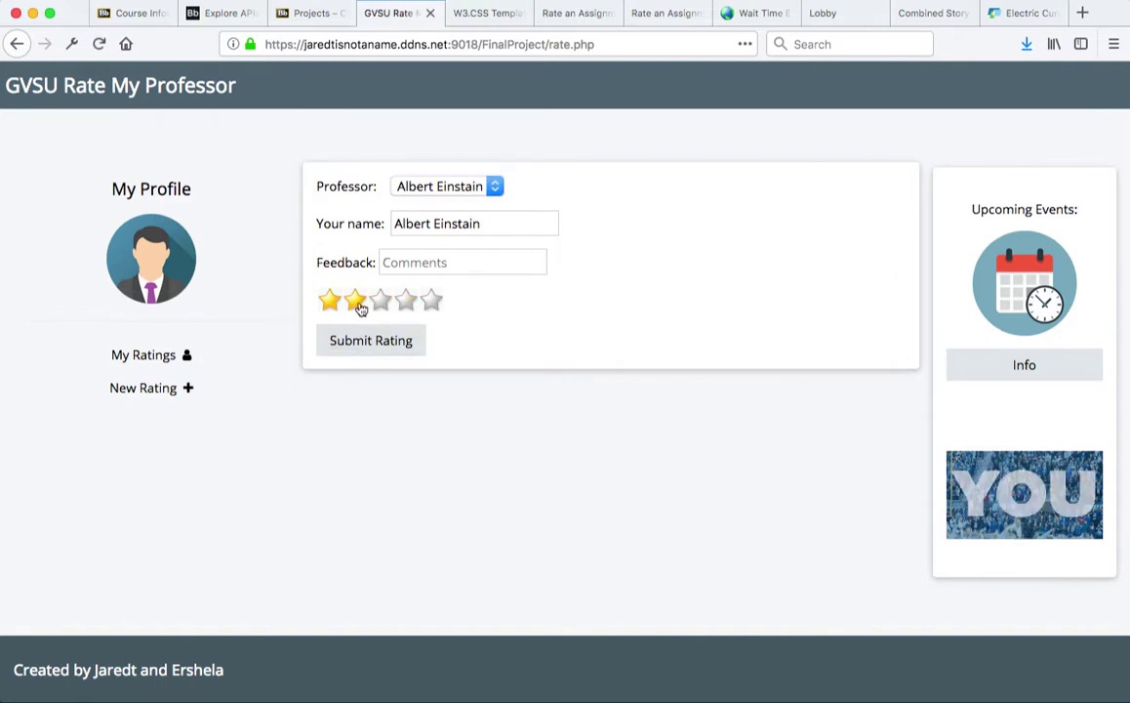
{"action": "left_click", "coordinate": [377, 306]}
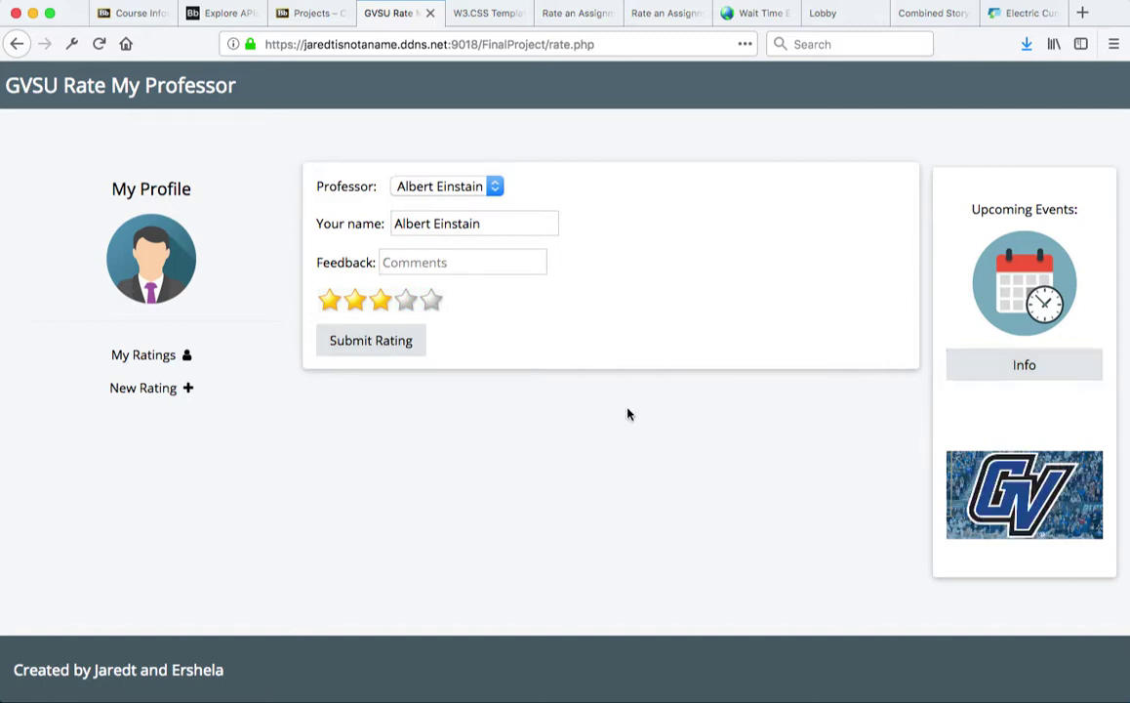
{"action": "left_click", "coordinate": [484, 270]}
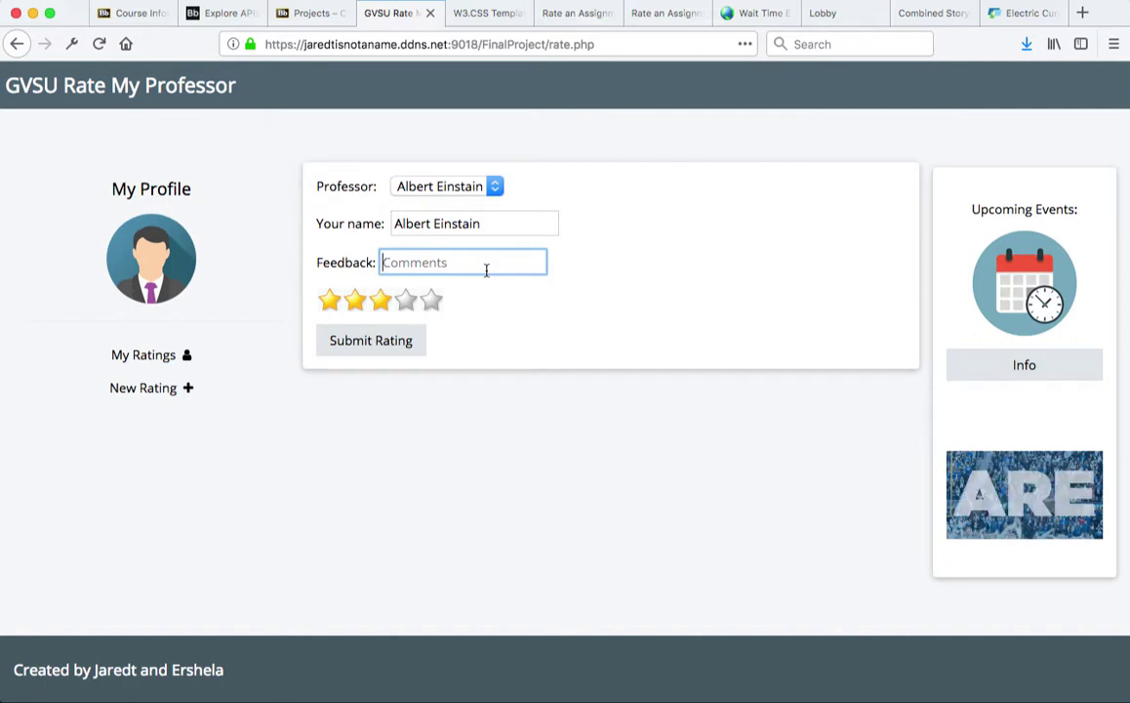
{"action": "type", "text": "hello"}
{"action": "left_click", "coordinate": [371, 341]}
{"action": "left_click", "coordinate": [156, 340]}
{"action": "scroll", "coordinate": [479, 316], "scroll_direction": "down", "scroll_amount": 3}
{"action": "scroll", "coordinate": [480, 316], "scroll_direction": "up", "scroll_amount": 3}
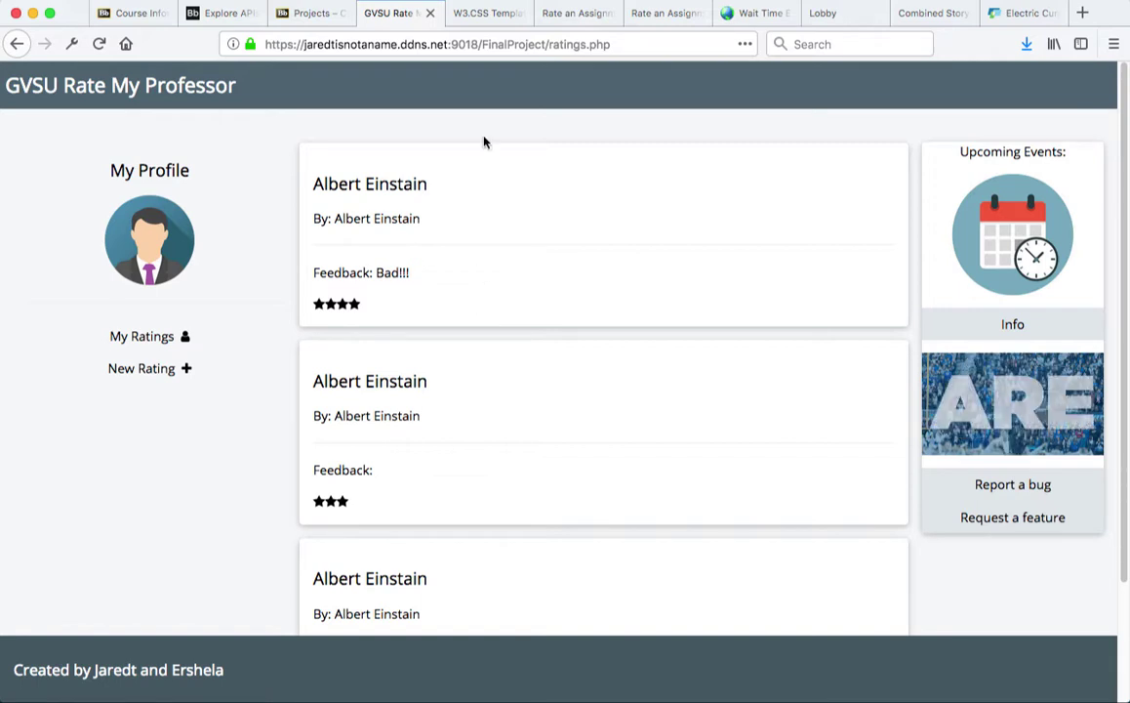
Open the Practice Exam questions and answer question 1 with 0 true instead of 1 false
{"action": "left_click", "coordinate": [482, 14]}
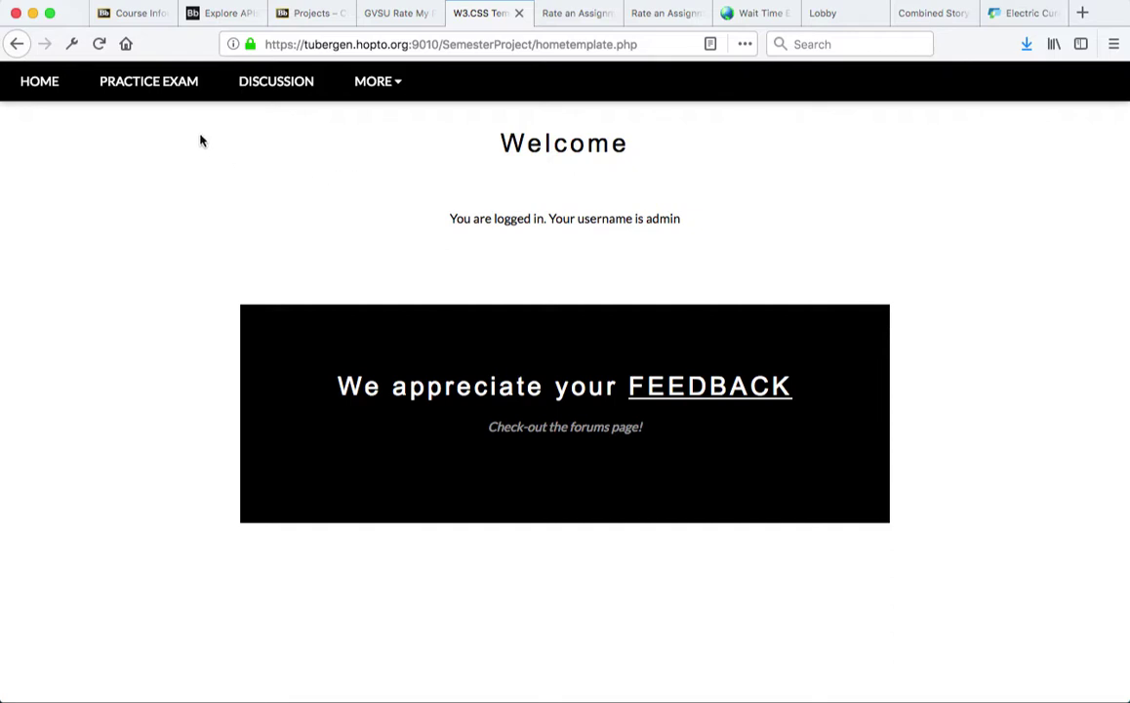
{"action": "left_click", "coordinate": [154, 88]}
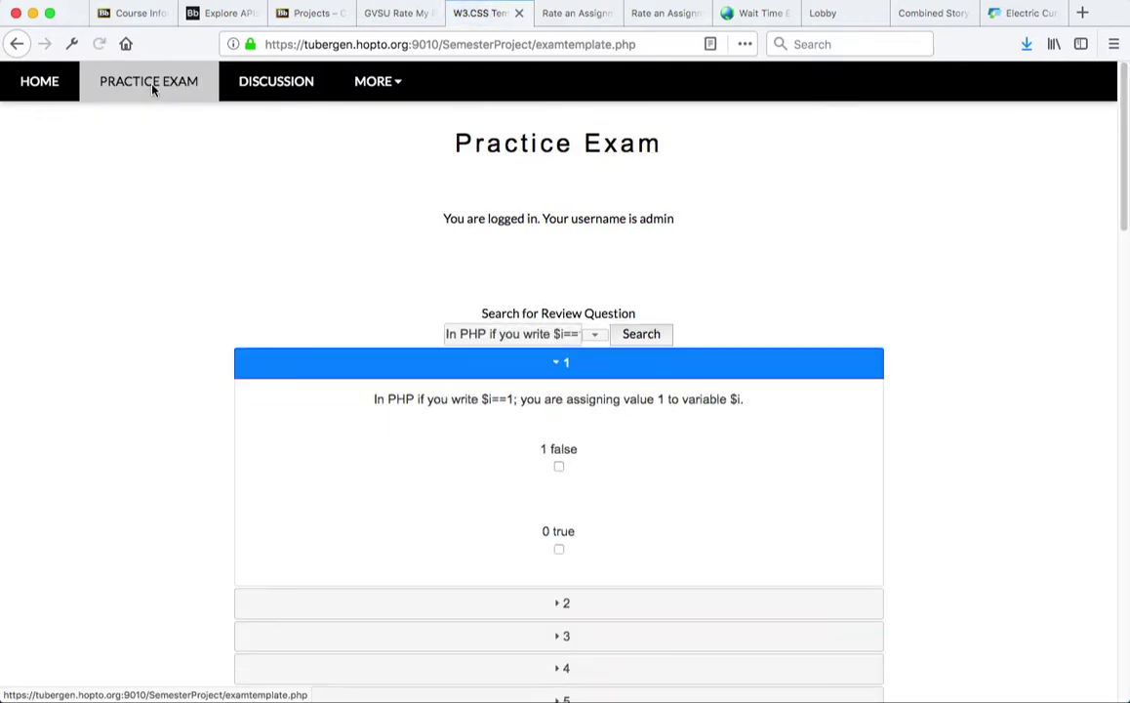
{"action": "scroll", "coordinate": [710, 283], "scroll_direction": "down", "scroll_amount": 8}
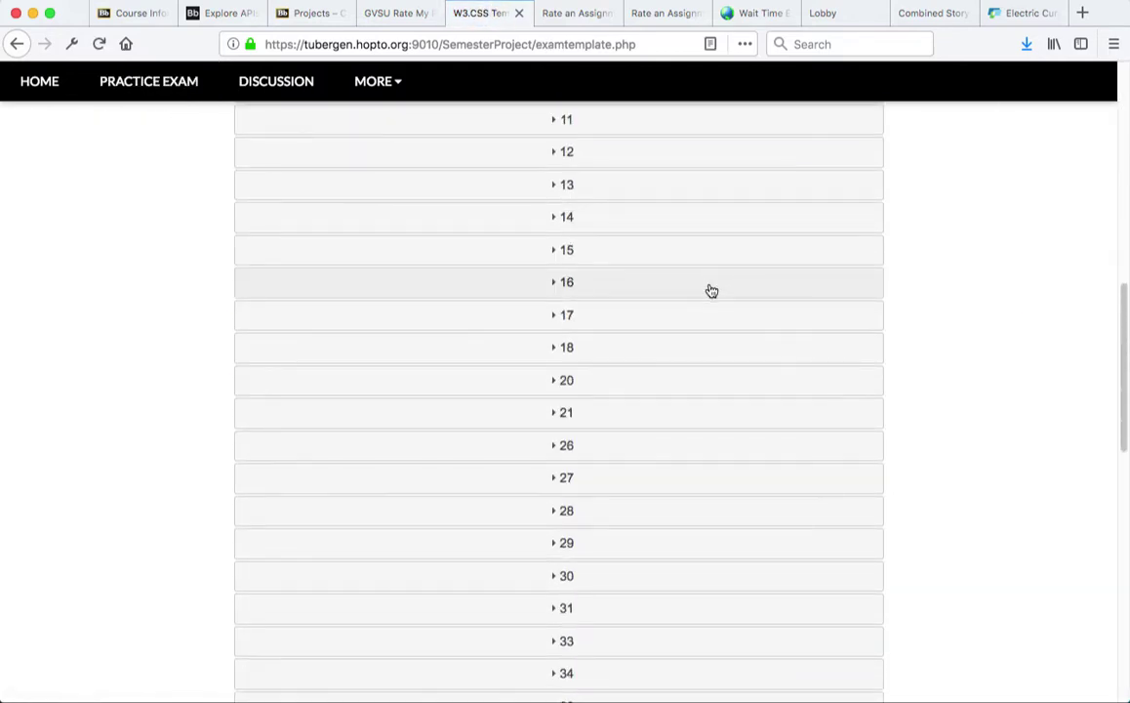
{"action": "scroll", "coordinate": [710, 288], "scroll_direction": "up", "scroll_amount": 4}
{"action": "scroll", "coordinate": [711, 290], "scroll_direction": "up", "scroll_amount": 4}
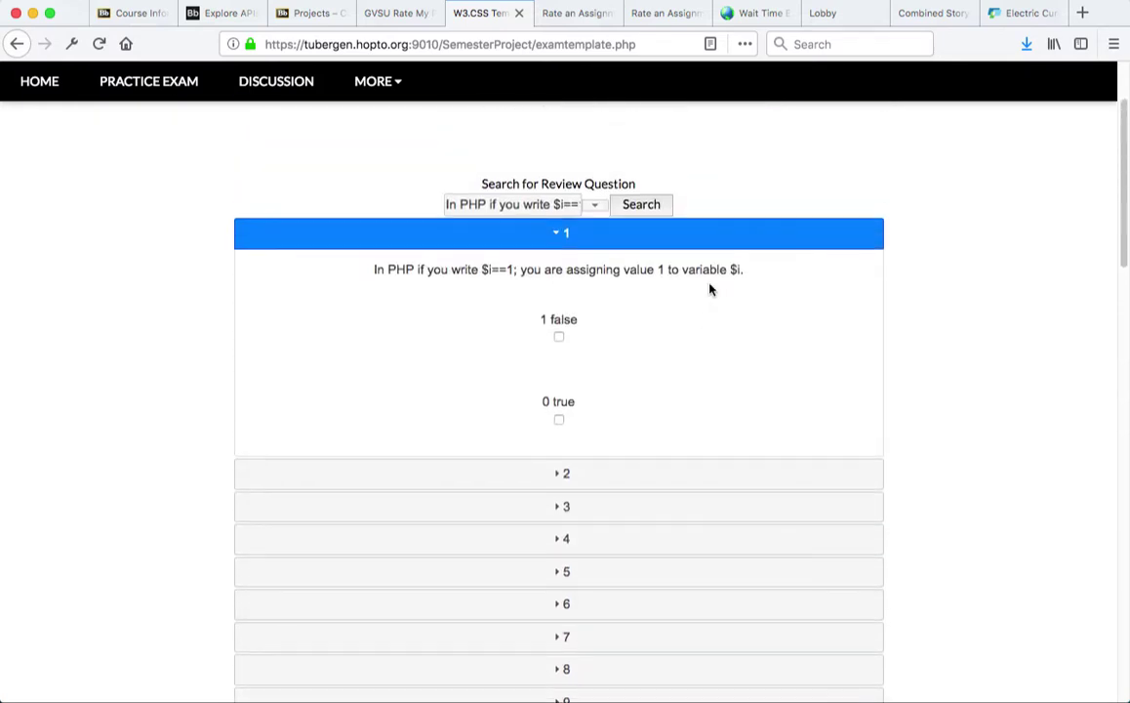
{"action": "scroll", "coordinate": [544, 377], "scroll_direction": "up", "scroll_amount": 3}
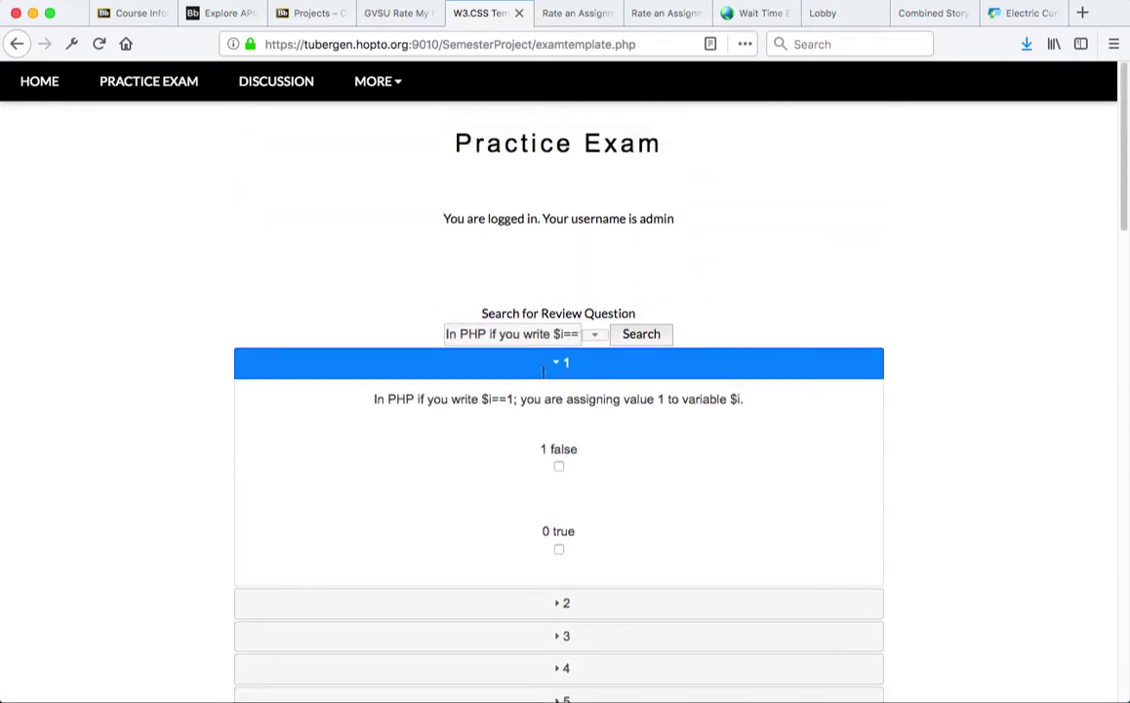
{"action": "left_click", "coordinate": [558, 467]}
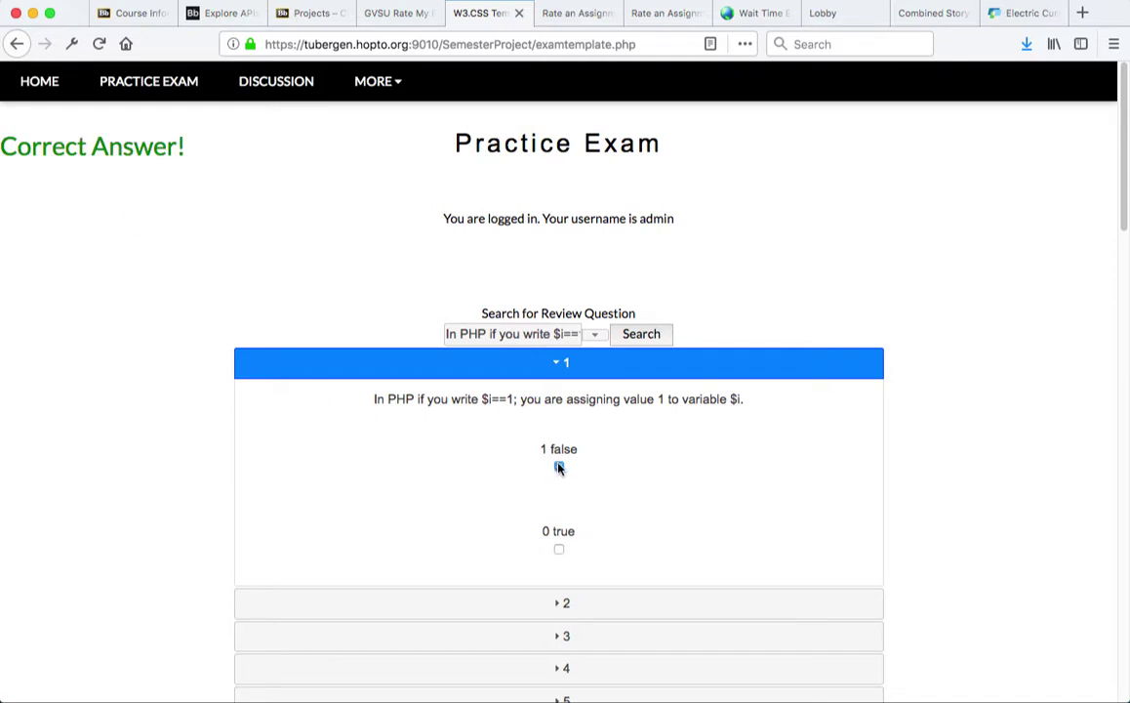
{"action": "left_click", "coordinate": [557, 467]}
{"action": "left_click", "coordinate": [559, 550]}
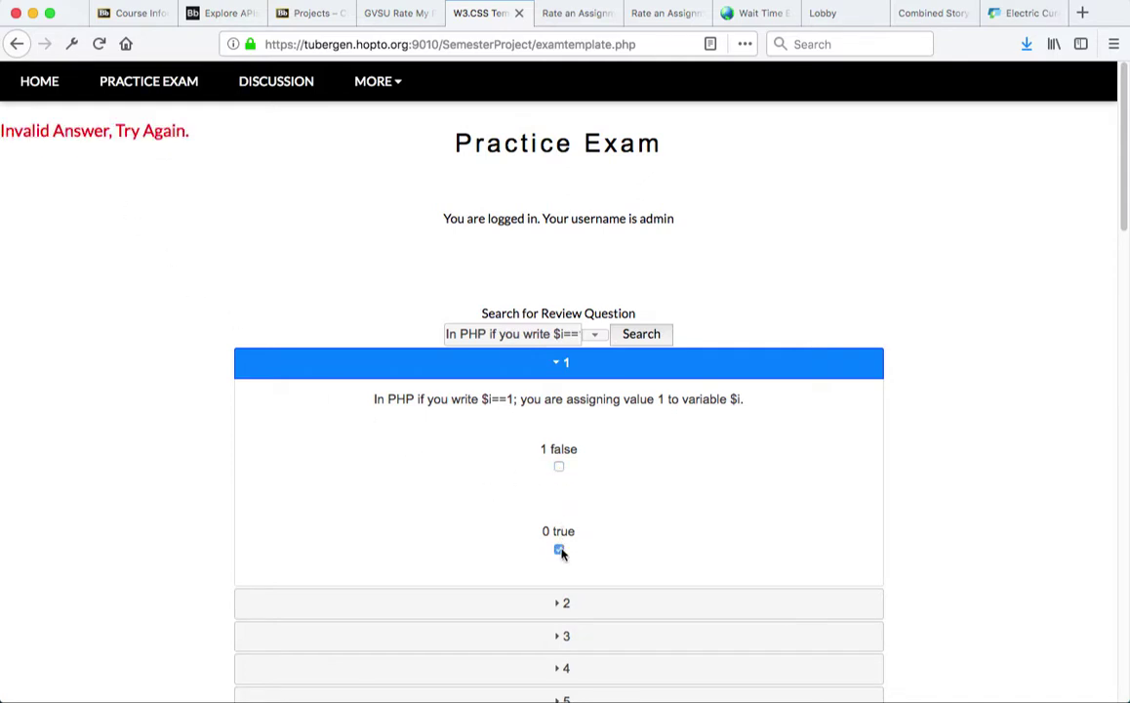
Replace the review-question search text with 'data', then dismiss the matching-questions list
{"action": "left_click_drag", "start_coordinate": [497, 332], "coordinate": [520, 332]}
{"action": "triple_click", "coordinate": [520, 333]}
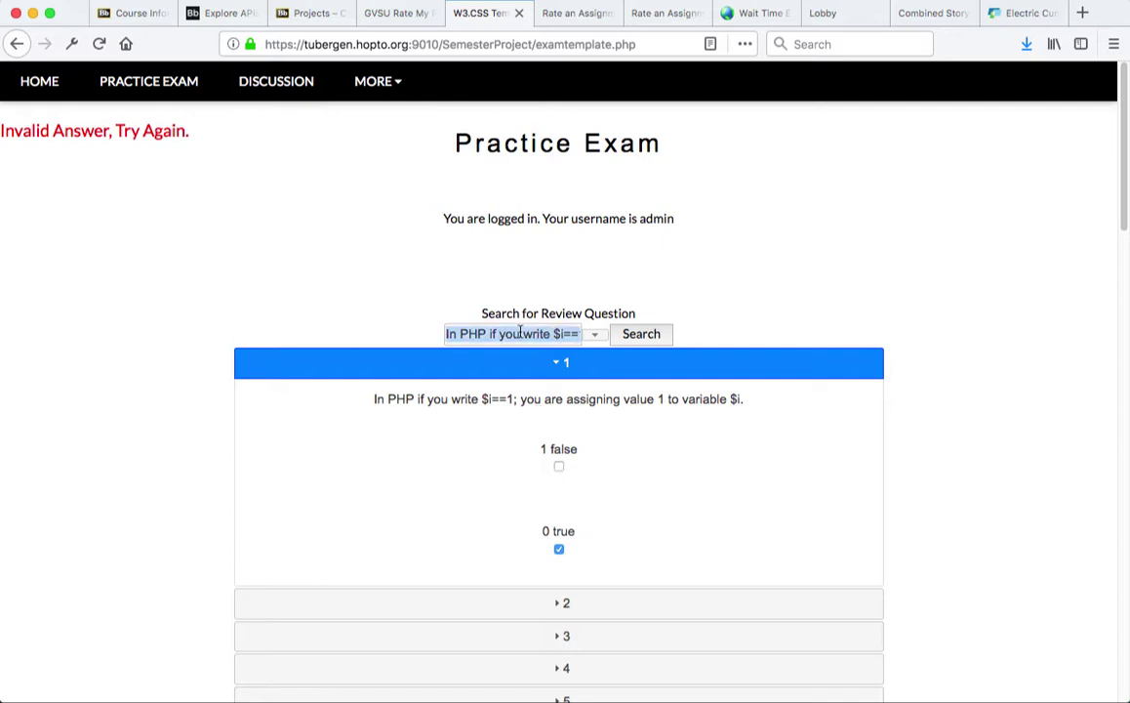
{"action": "type", "text": "data"}
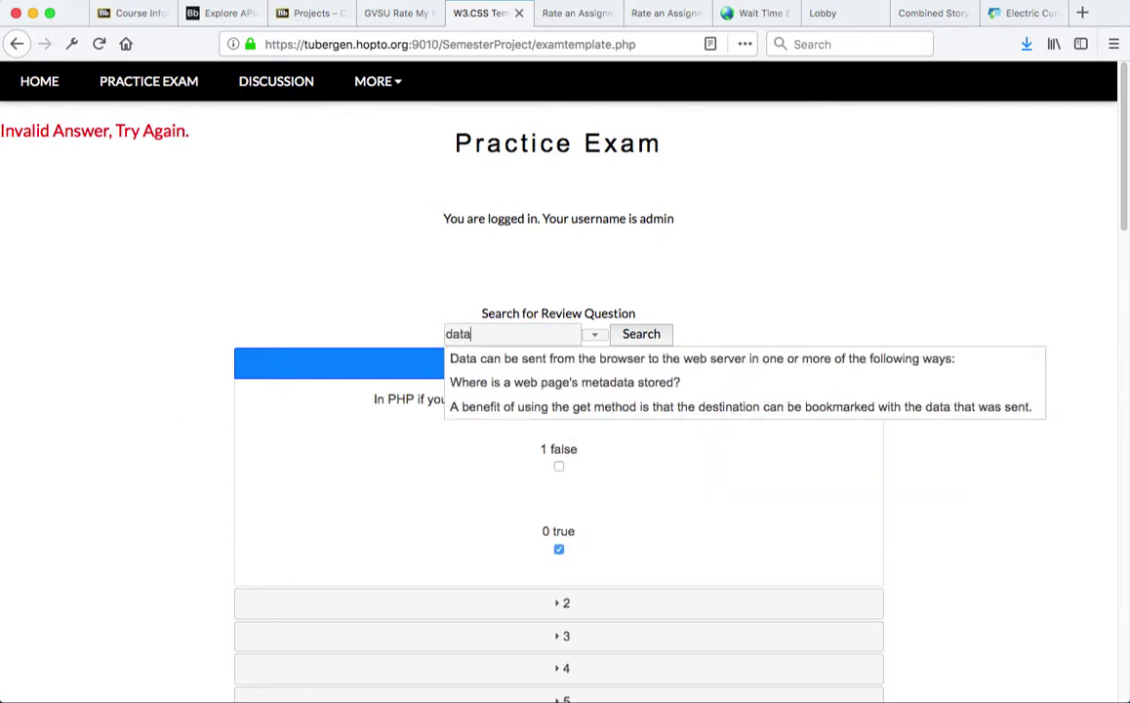
{"action": "left_click", "coordinate": [371, 280]}
{"action": "scroll", "coordinate": [371, 280], "scroll_direction": "down", "scroll_amount": 1}
{"action": "scroll", "coordinate": [370, 280], "scroll_direction": "down", "scroll_amount": 1}
Expand question 5 and, after trying other answers, check $a===$b, $a==$b and $a>=$b
{"action": "left_click", "coordinate": [454, 619]}
{"action": "scroll", "coordinate": [726, 512], "scroll_direction": "down", "scroll_amount": 5}
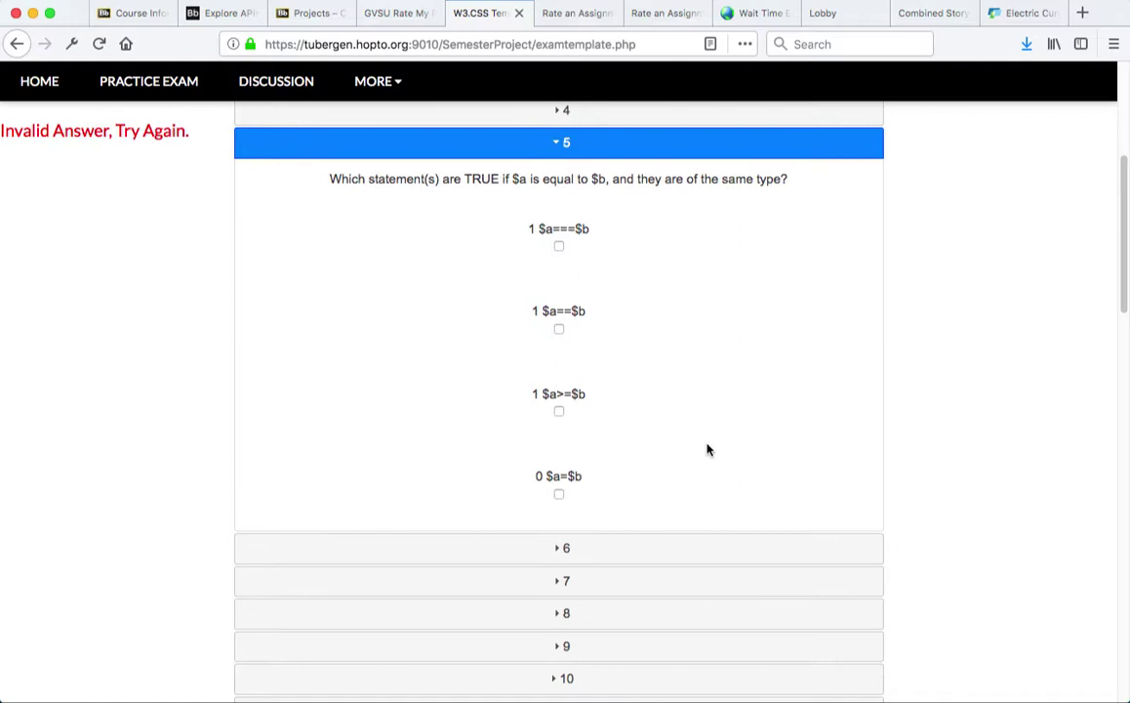
{"action": "left_click", "coordinate": [560, 247]}
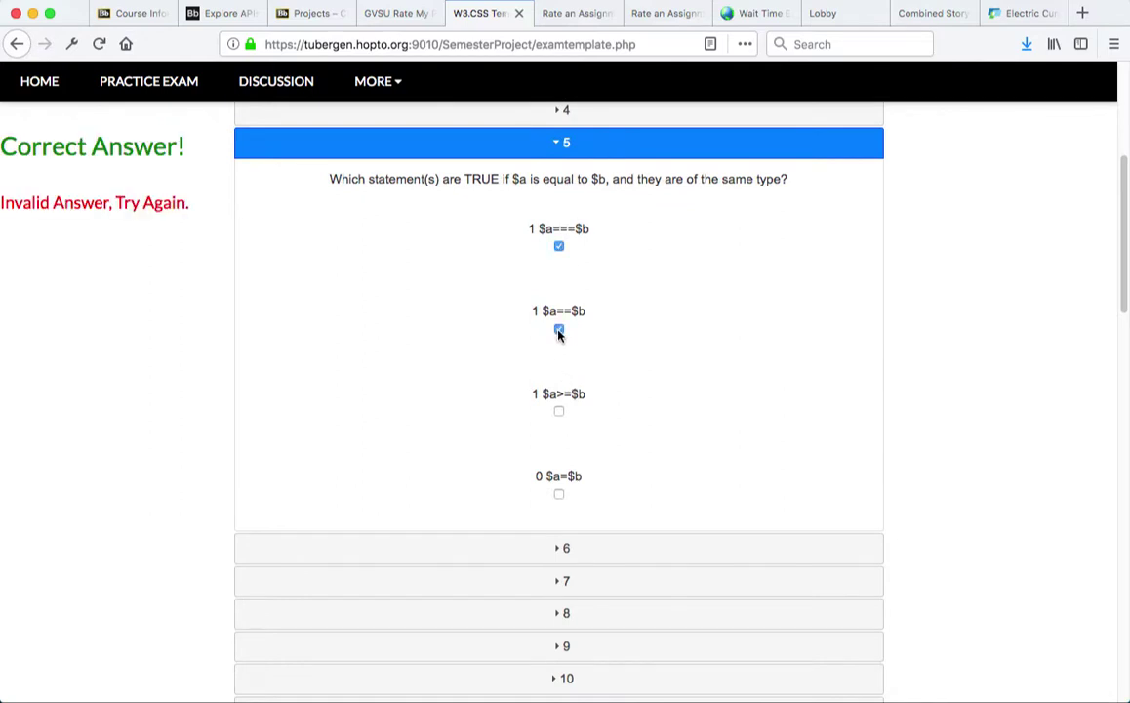
{"action": "left_click", "coordinate": [559, 412]}
{"action": "left_click", "coordinate": [558, 247]}
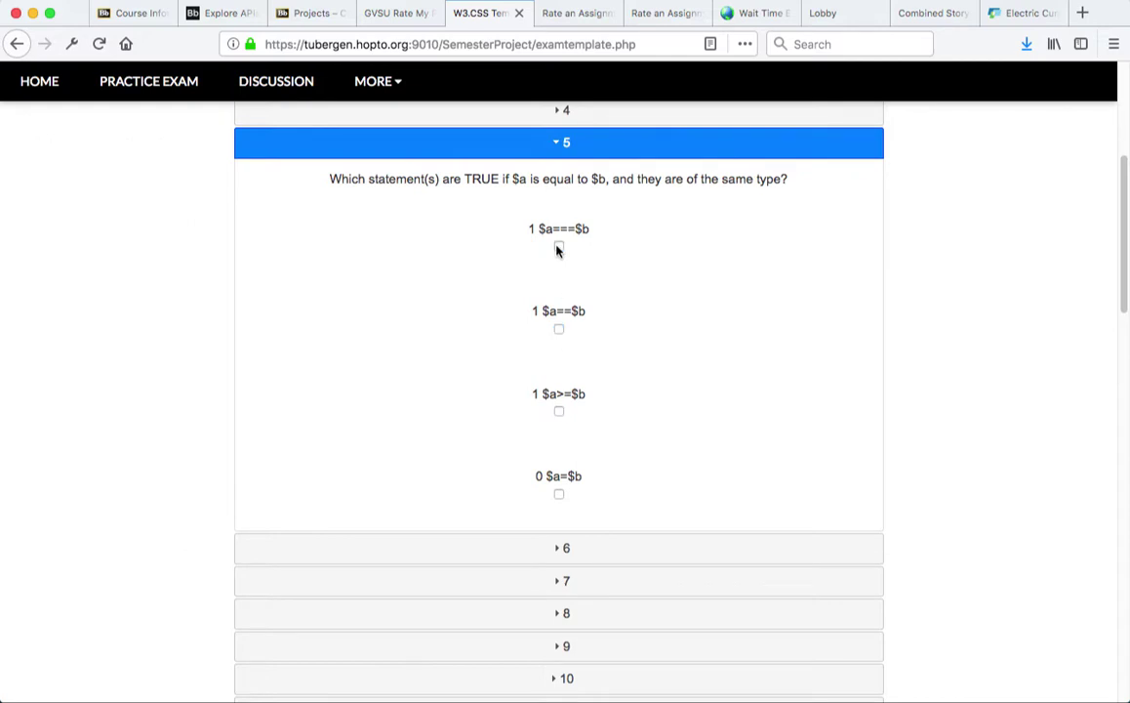
{"action": "left_click", "coordinate": [559, 495]}
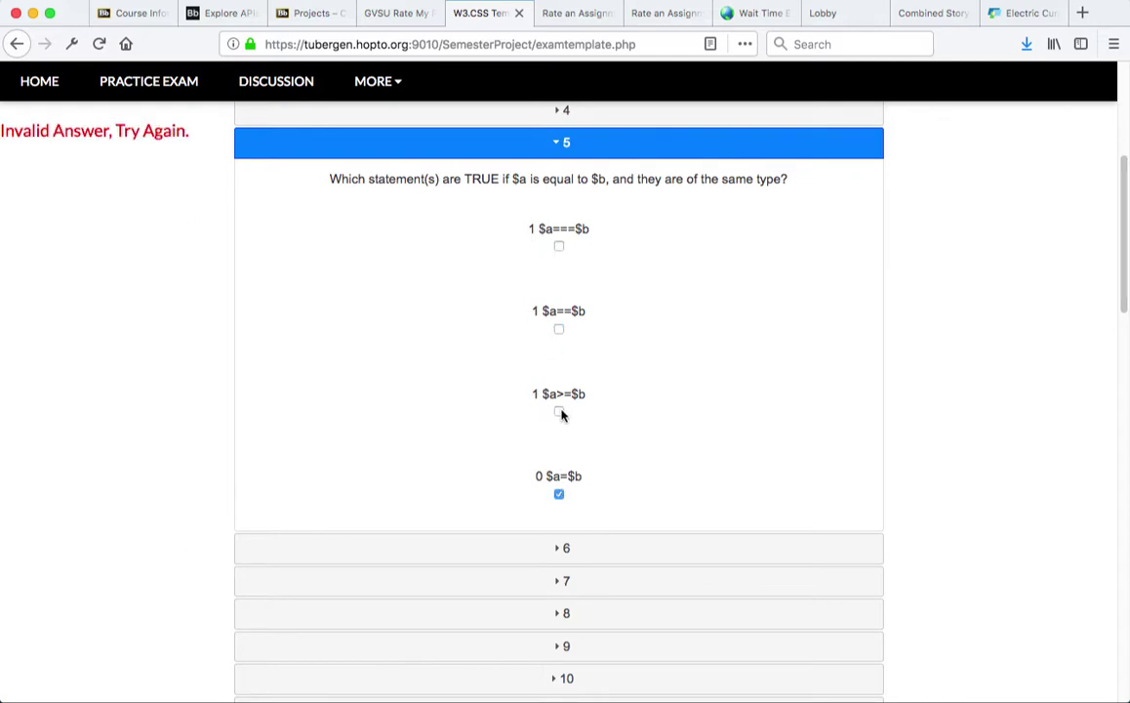
{"action": "left_click", "coordinate": [559, 411]}
{"action": "left_click", "coordinate": [559, 495]}
{"action": "left_click", "coordinate": [559, 329]}
{"action": "left_click", "coordinate": [559, 411]}
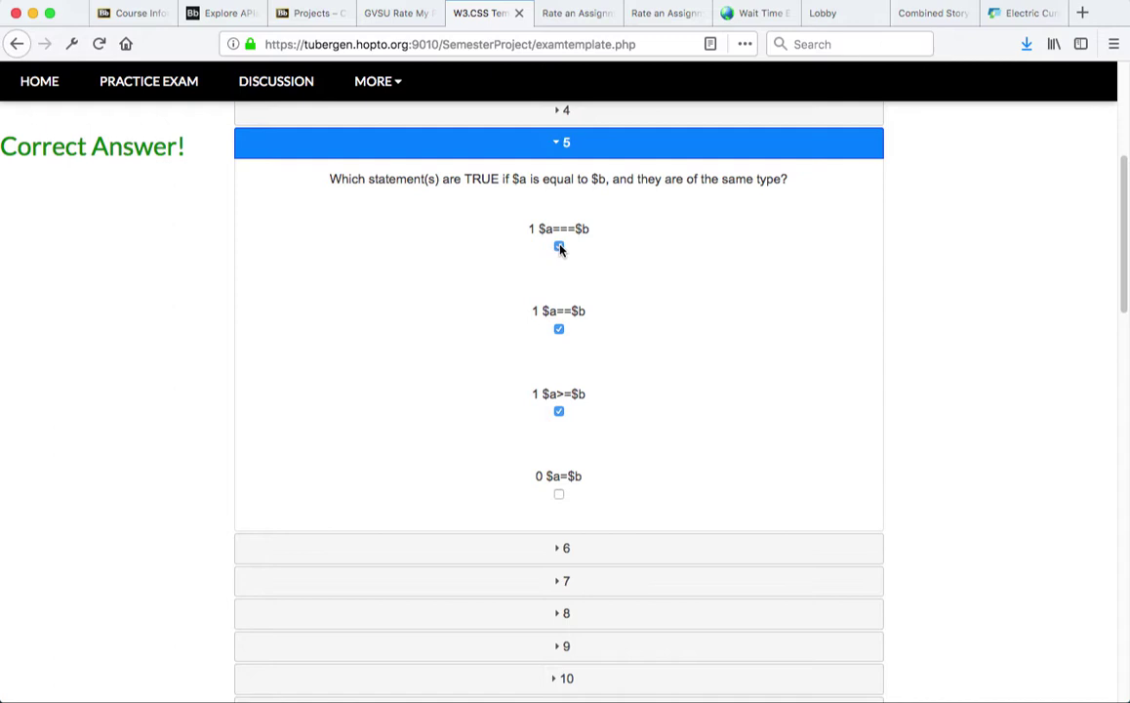
{"action": "scroll", "coordinate": [881, 276], "scroll_direction": "up", "scroll_amount": 5}
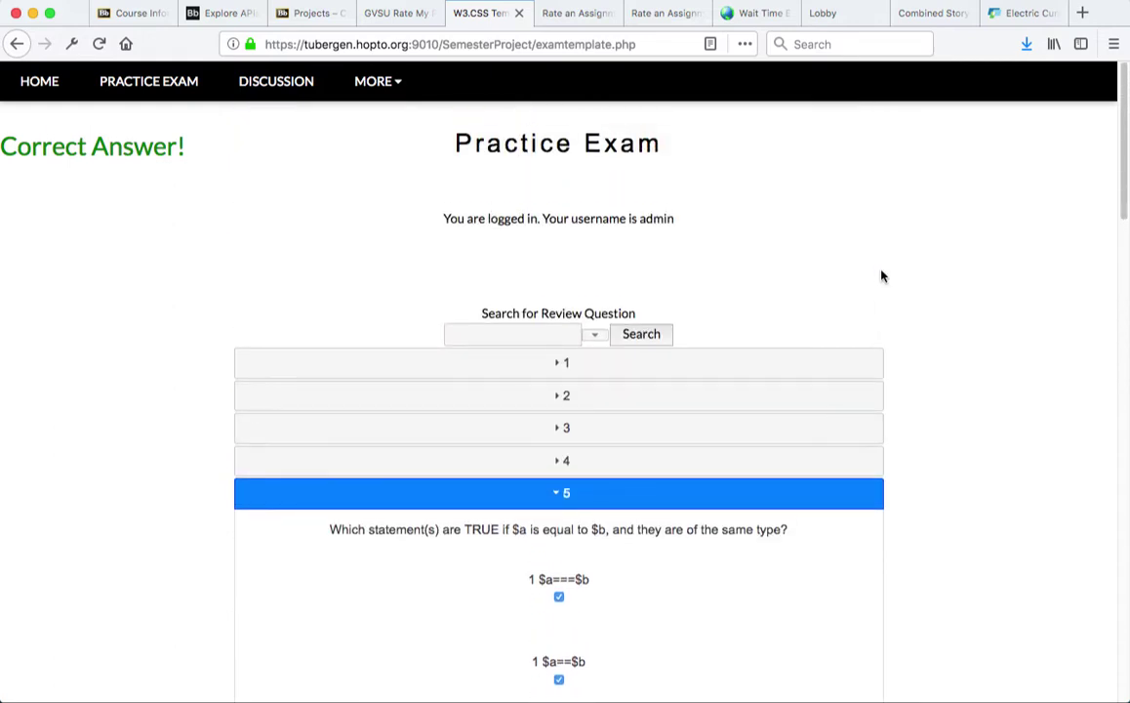
Browse the discussion board, then go to the Admin page under the MORE menu
{"action": "left_click", "coordinate": [292, 86]}
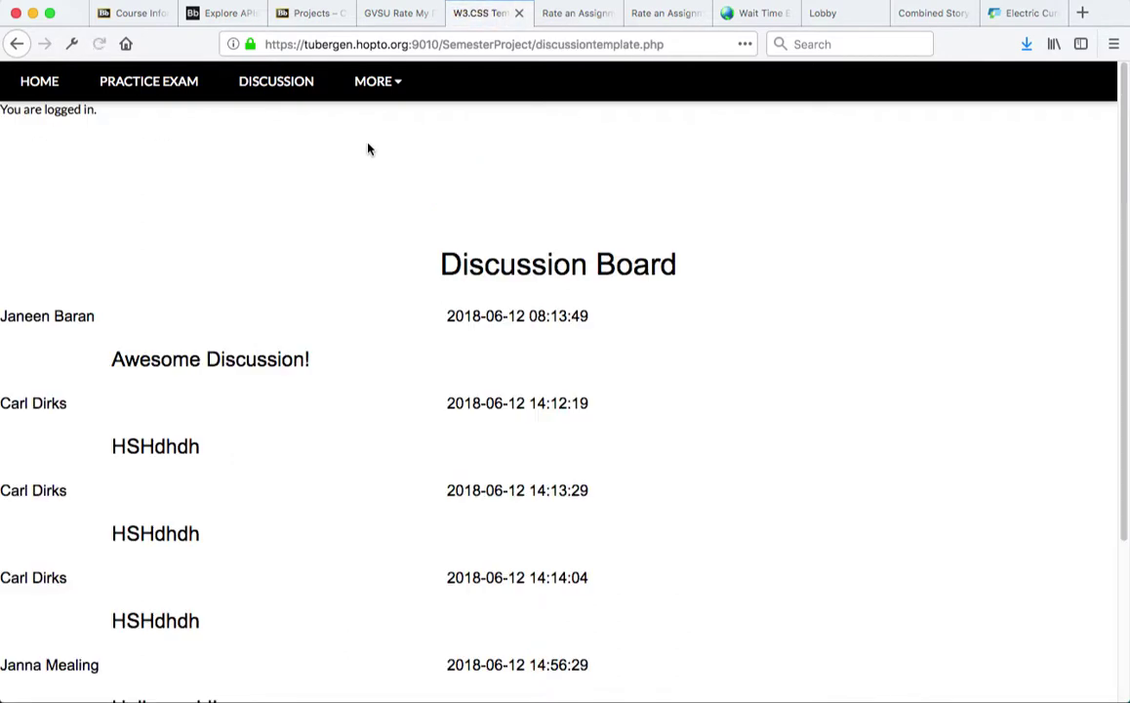
{"action": "scroll", "coordinate": [328, 335], "scroll_direction": "down", "scroll_amount": 1}
{"action": "scroll", "coordinate": [328, 336], "scroll_direction": "down", "scroll_amount": 4}
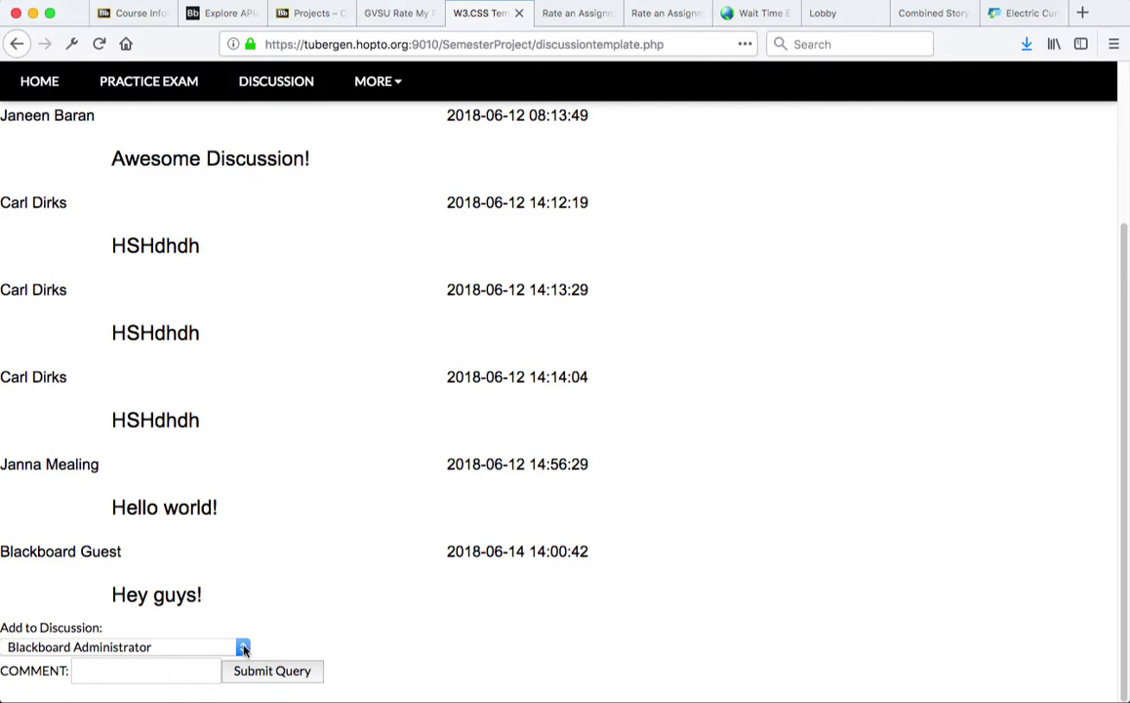
{"action": "scroll", "coordinate": [305, 471], "scroll_direction": "up", "scroll_amount": 5}
{"action": "mouse_move", "coordinate": [379, 92]}
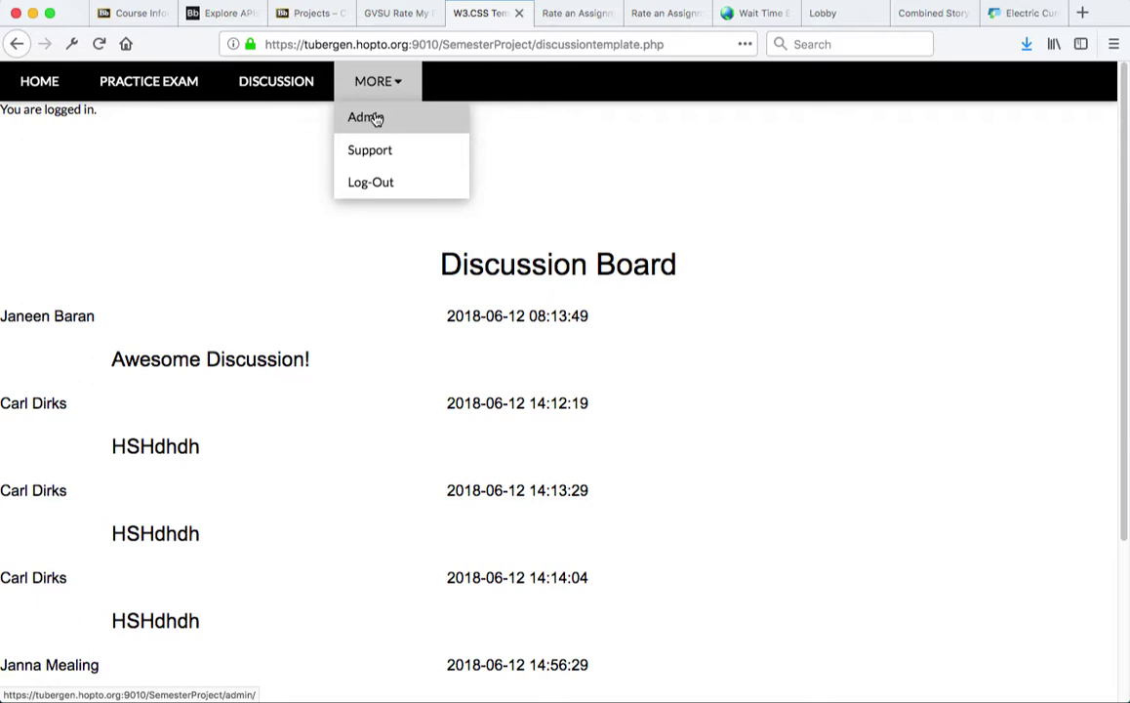
{"action": "left_click", "coordinate": [376, 119]}
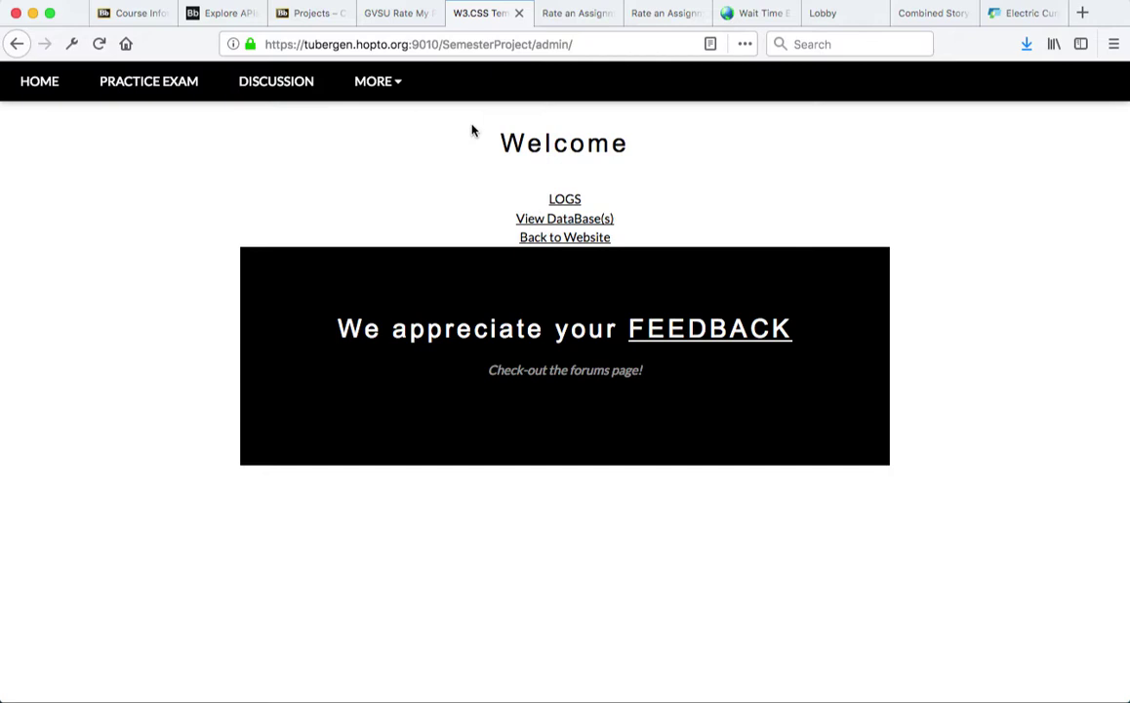
View the admin access logs, then return to the admin start page
{"action": "left_click", "coordinate": [563, 202]}
{"action": "mouse_move", "coordinate": [358, 98]}
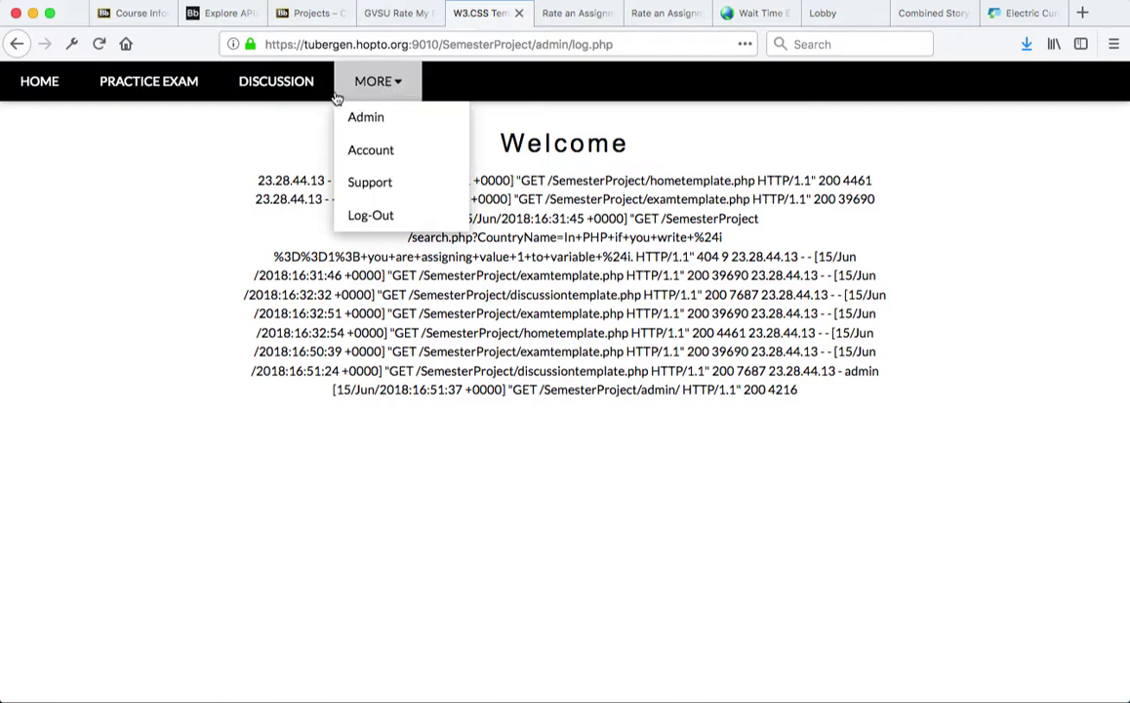
{"action": "right_click", "coordinate": [559, 185]}
{"action": "left_click", "coordinate": [578, 161]}
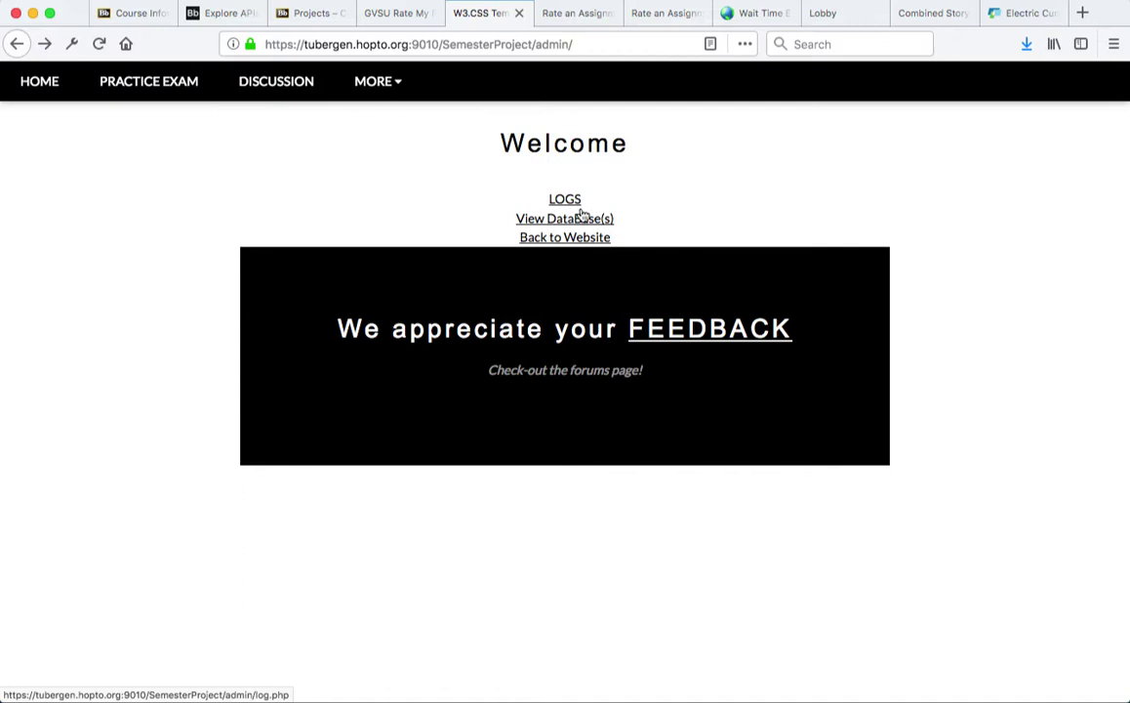
Run 'select * from reviewQuestions' in the database viewer and review the results table
{"action": "left_click", "coordinate": [591, 219]}
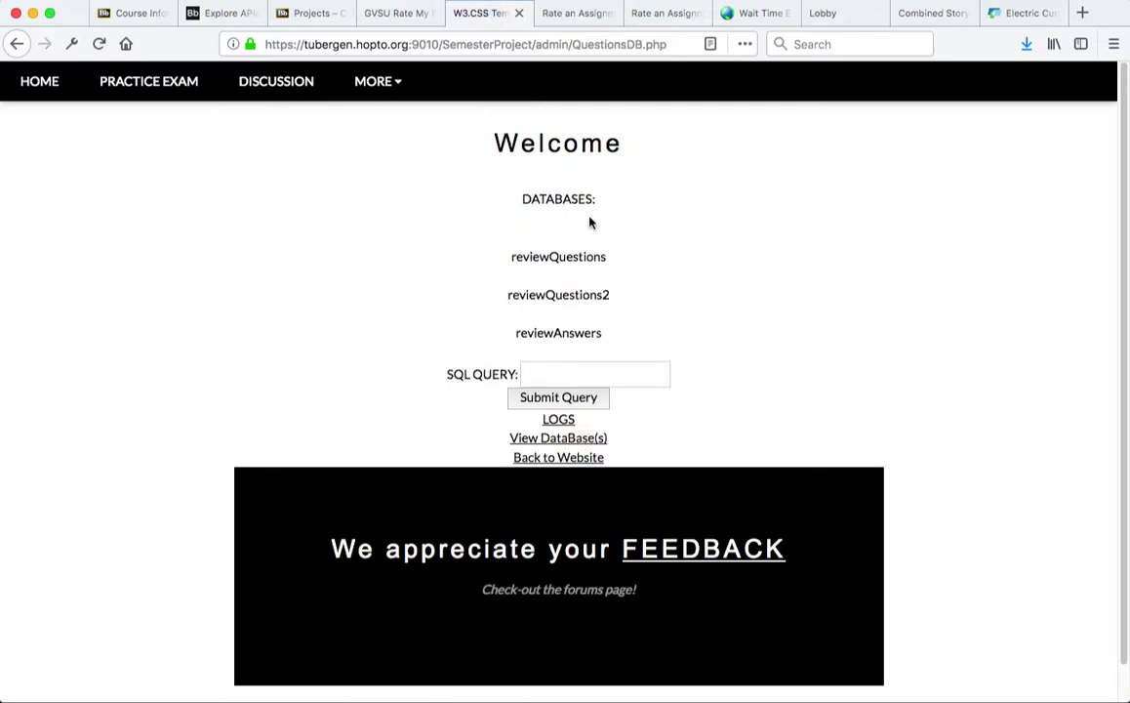
{"action": "left_click", "coordinate": [652, 375]}
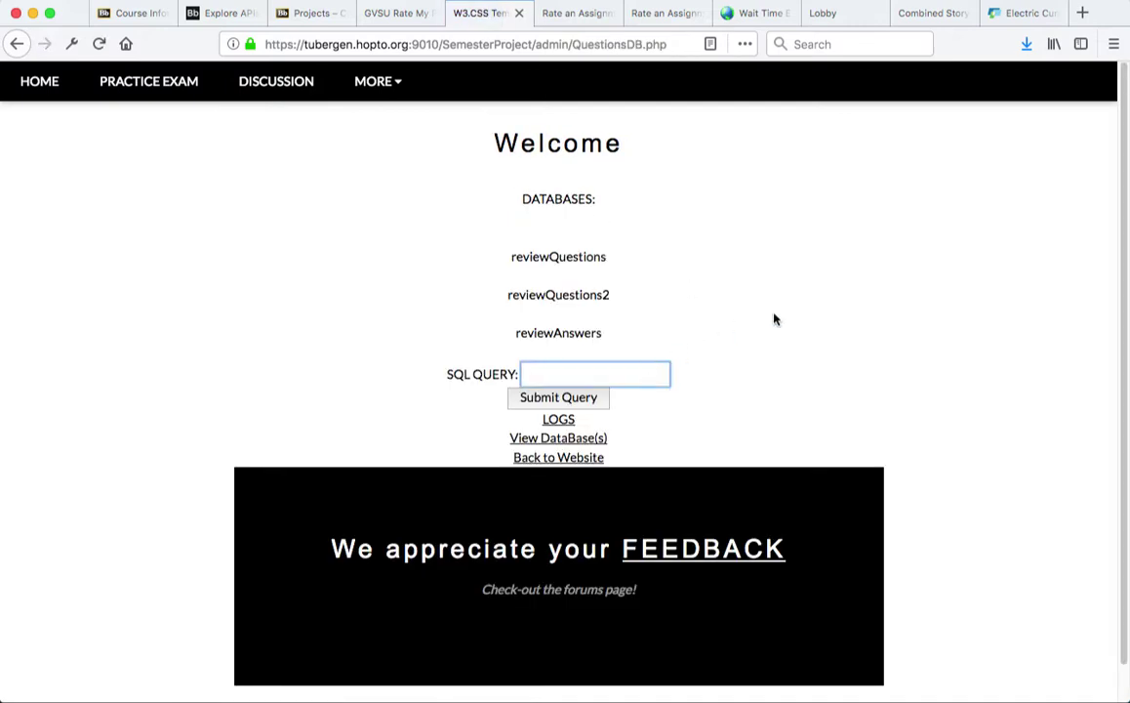
{"action": "type", "text": "select"}
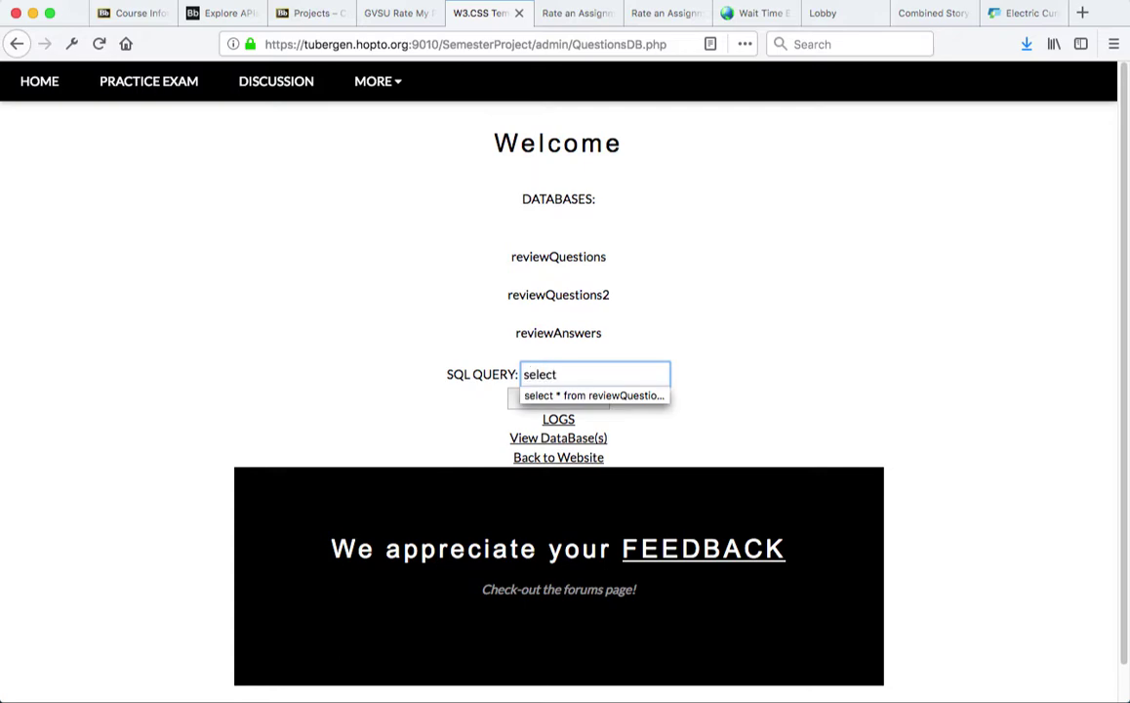
{"action": "key", "text": "Down"}
{"action": "key", "text": "Return"}
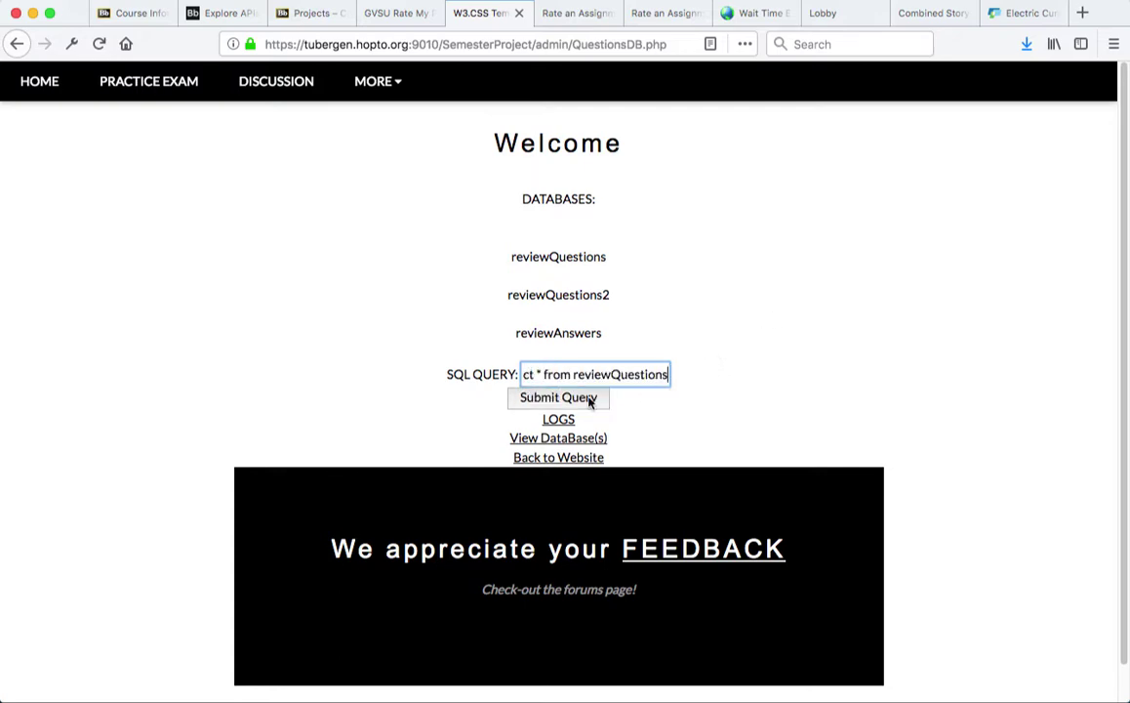
{"action": "left_click", "coordinate": [586, 400]}
{"action": "scroll", "coordinate": [794, 303], "scroll_direction": "down", "scroll_amount": 10}
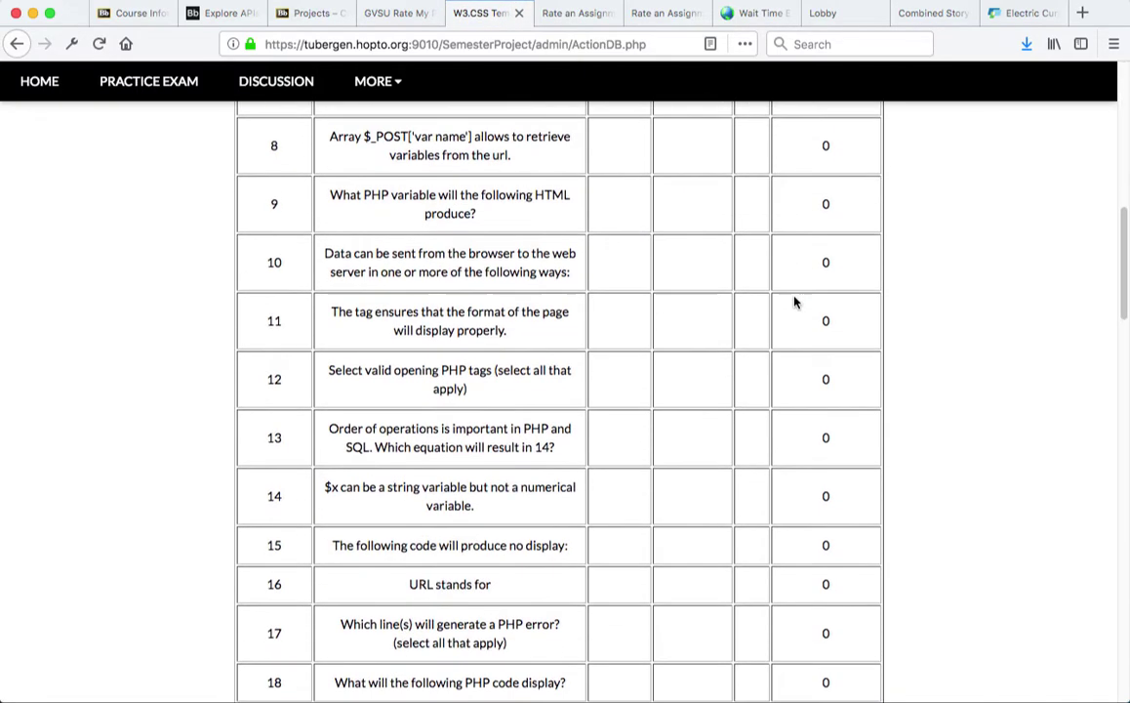
{"action": "scroll", "coordinate": [795, 302], "scroll_direction": "up", "scroll_amount": 10}
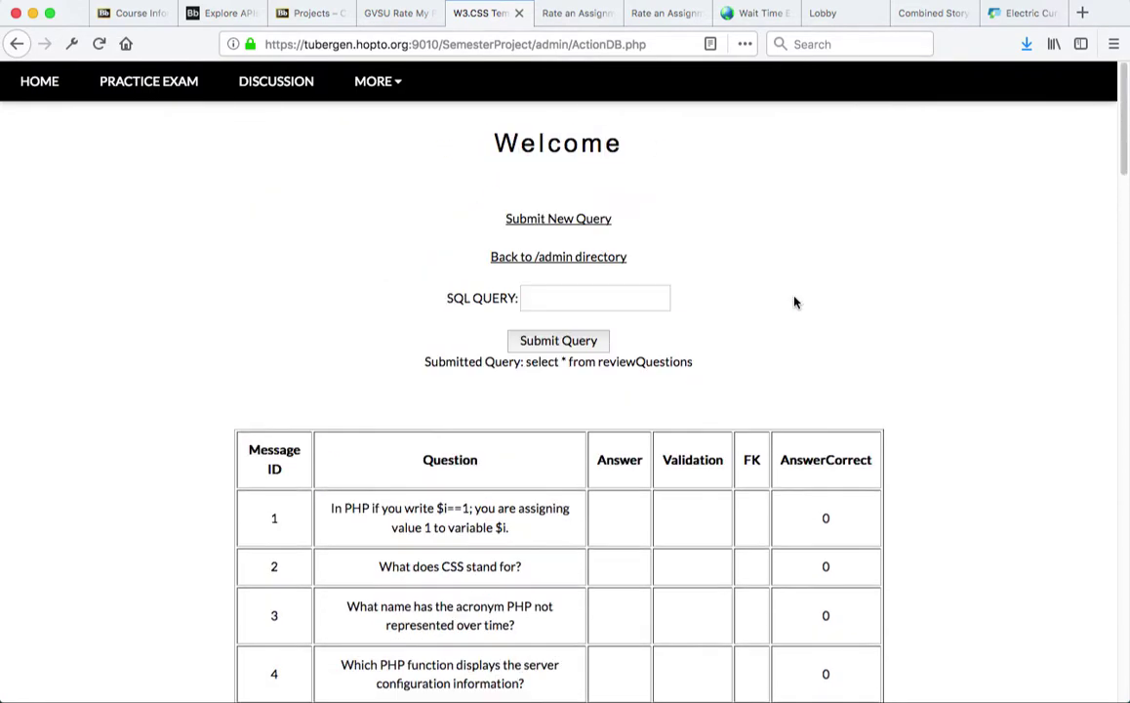
Submit the TEST assignment feedback with the highest rating and dismiss the thank-you alert
{"action": "left_click", "coordinate": [589, 20]}
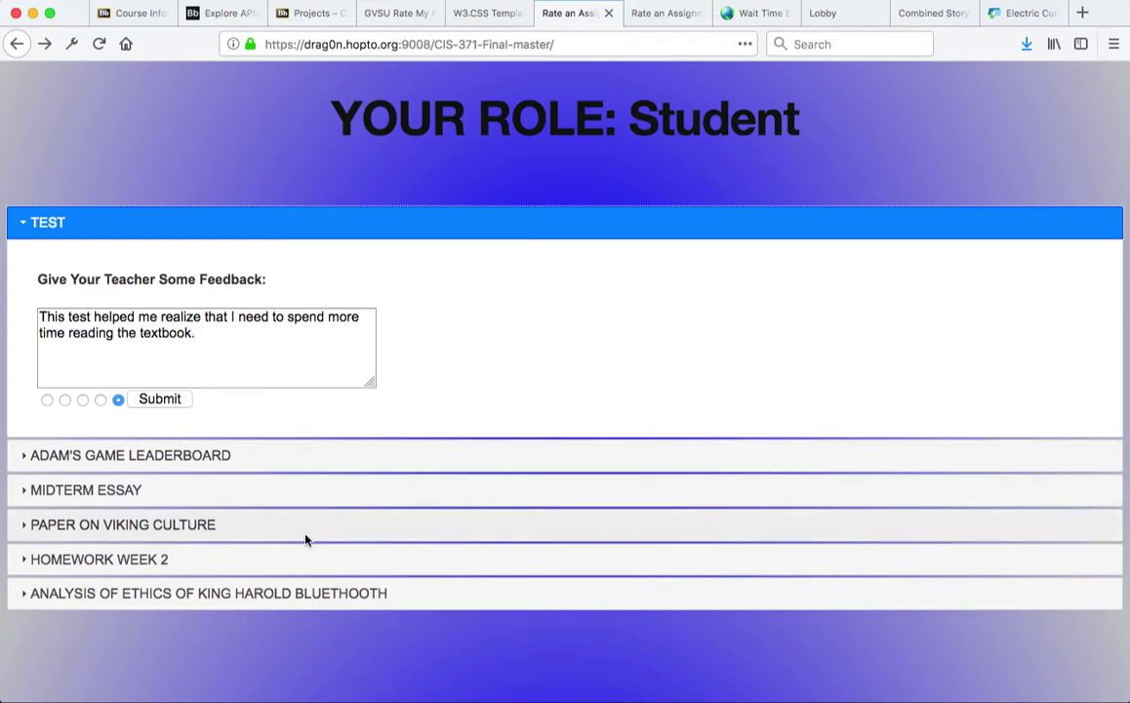
{"action": "left_click", "coordinate": [312, 594]}
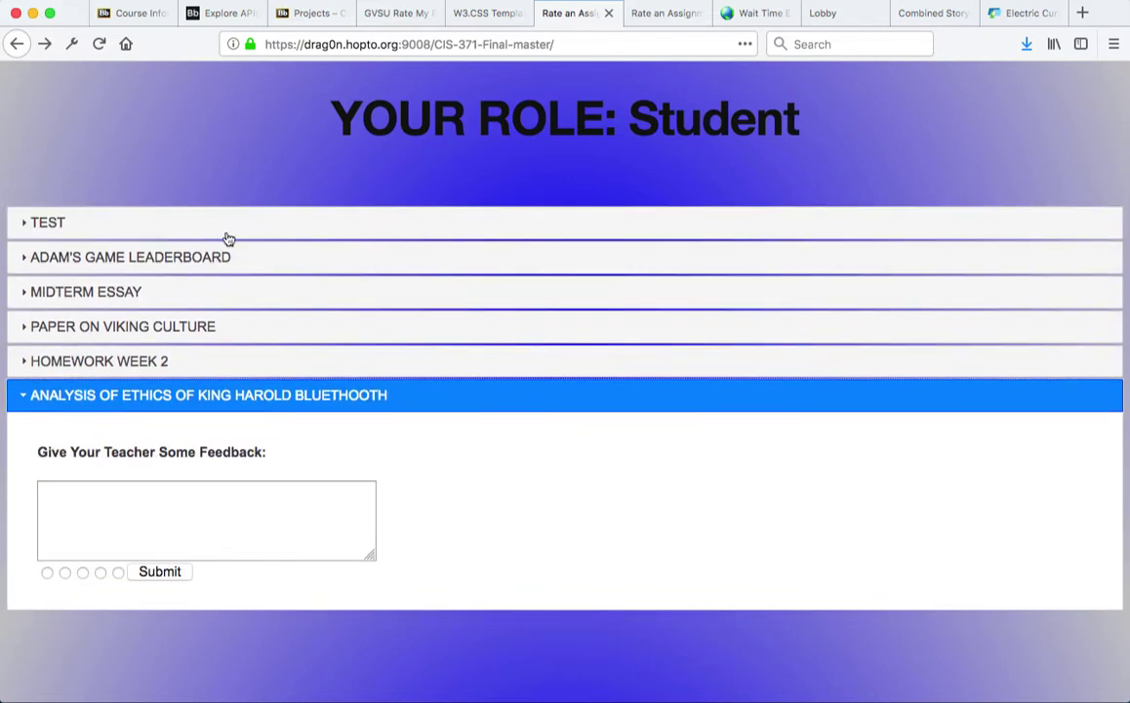
{"action": "left_click", "coordinate": [241, 226]}
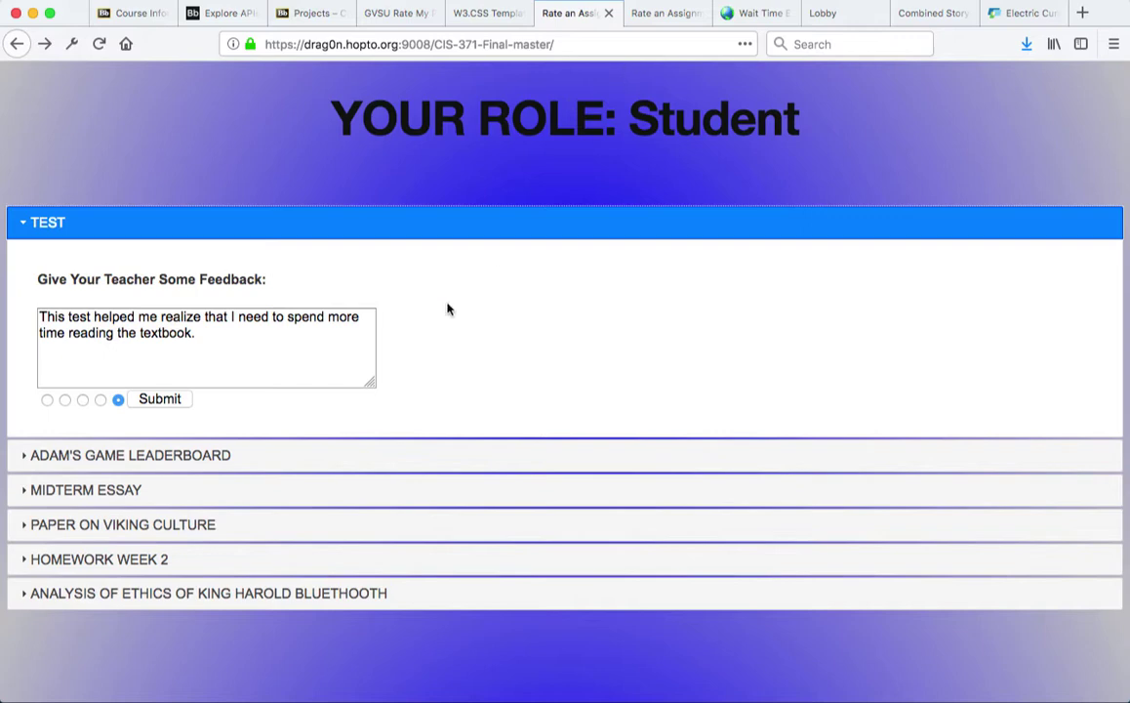
{"action": "left_click", "coordinate": [82, 399]}
{"action": "left_click", "coordinate": [47, 400]}
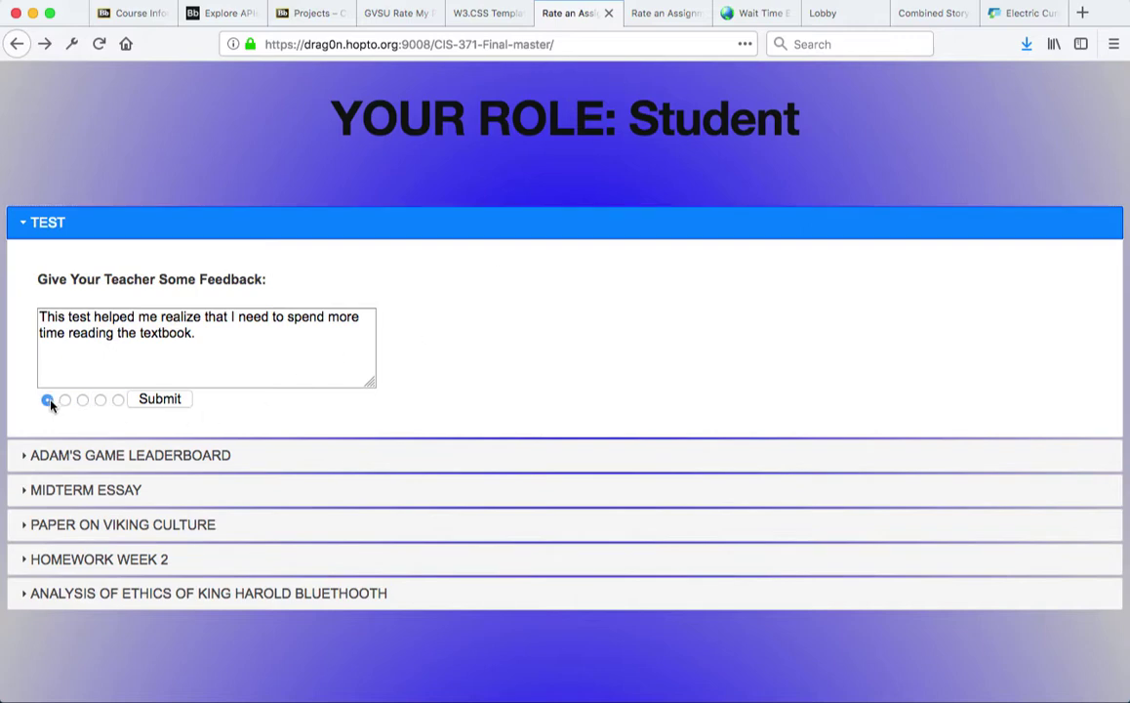
{"action": "left_click", "coordinate": [117, 400]}
{"action": "left_click", "coordinate": [159, 399]}
{"action": "left_click", "coordinate": [588, 334]}
In the instructor view, show the Analysis of Ethics of King Harold Bluethooth ratings chart and comments
{"action": "left_click", "coordinate": [653, 14]}
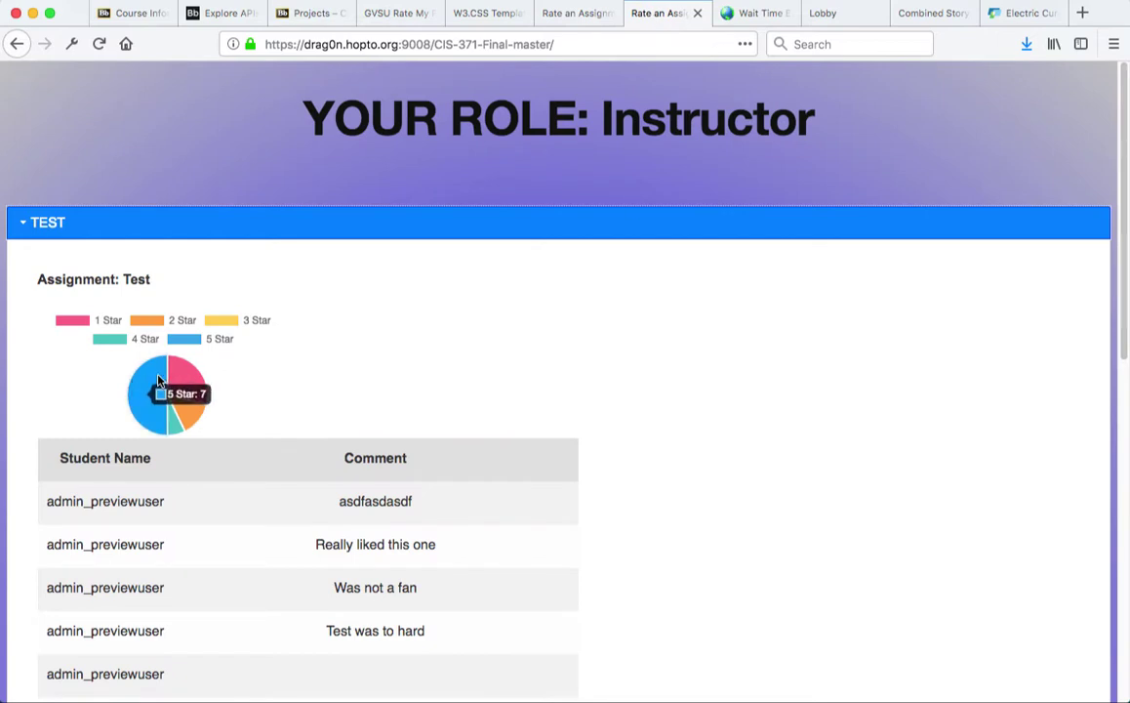
{"action": "mouse_move", "coordinate": [151, 415]}
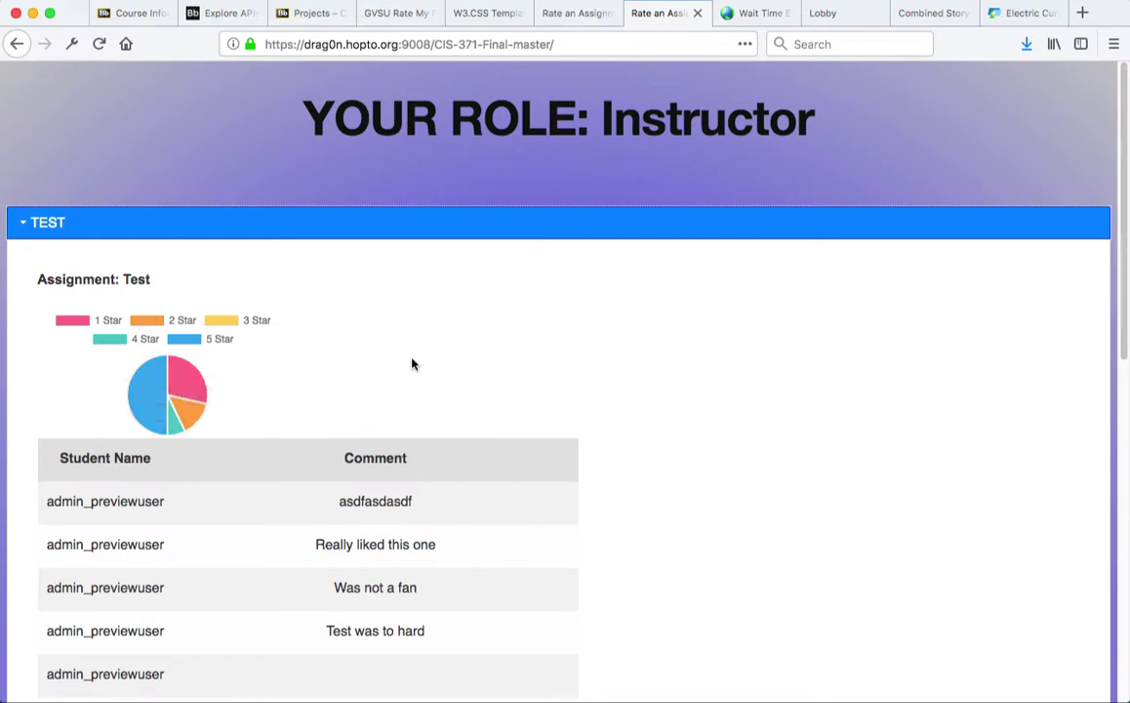
{"action": "scroll", "coordinate": [410, 365], "scroll_direction": "down", "scroll_amount": 5}
{"action": "scroll", "coordinate": [411, 365], "scroll_direction": "down", "scroll_amount": 2}
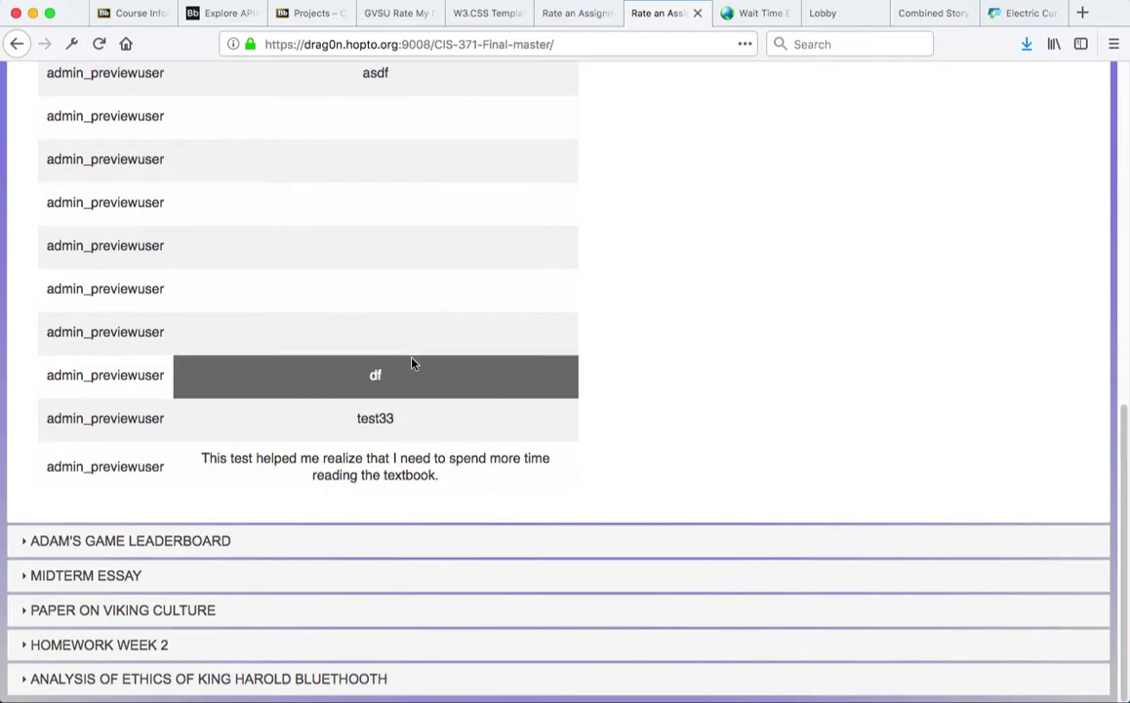
{"action": "left_click", "coordinate": [346, 675]}
{"action": "scroll", "coordinate": [406, 409], "scroll_direction": "up", "scroll_amount": 3}
{"action": "scroll", "coordinate": [404, 404], "scroll_direction": "up", "scroll_amount": 2}
{"action": "scroll", "coordinate": [404, 404], "scroll_direction": "down", "scroll_amount": 1}
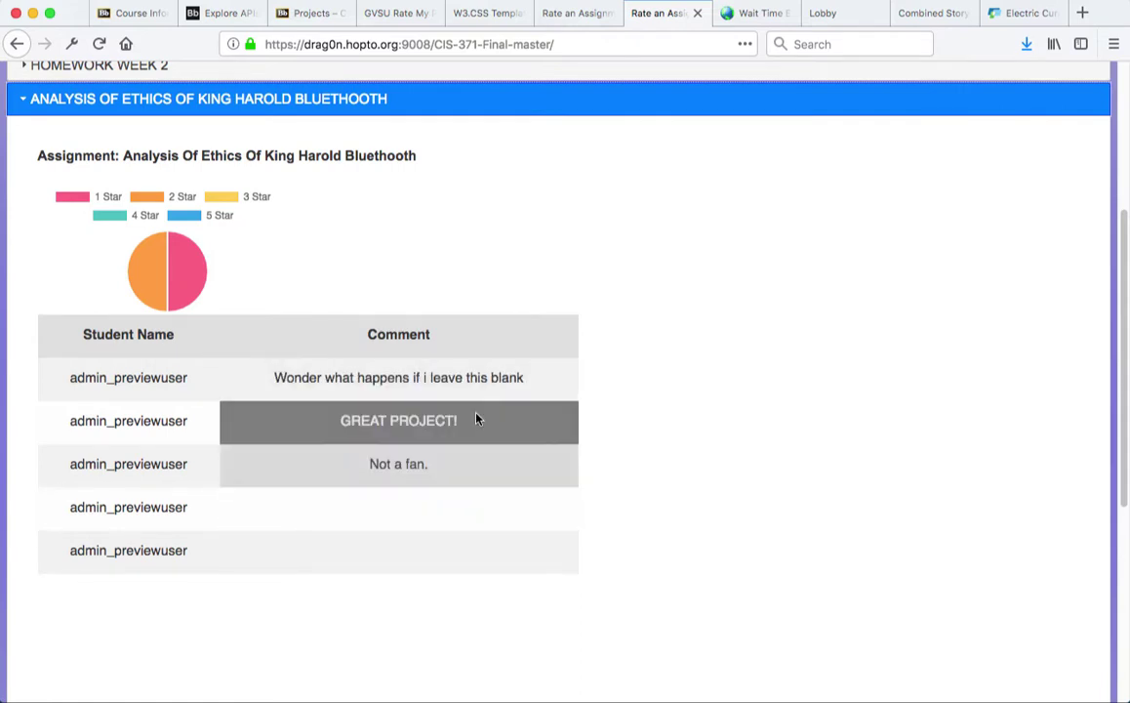
{"action": "scroll", "coordinate": [499, 254], "scroll_direction": "up", "scroll_amount": 1}
{"action": "scroll", "coordinate": [498, 254], "scroll_direction": "up", "scroll_amount": 5}
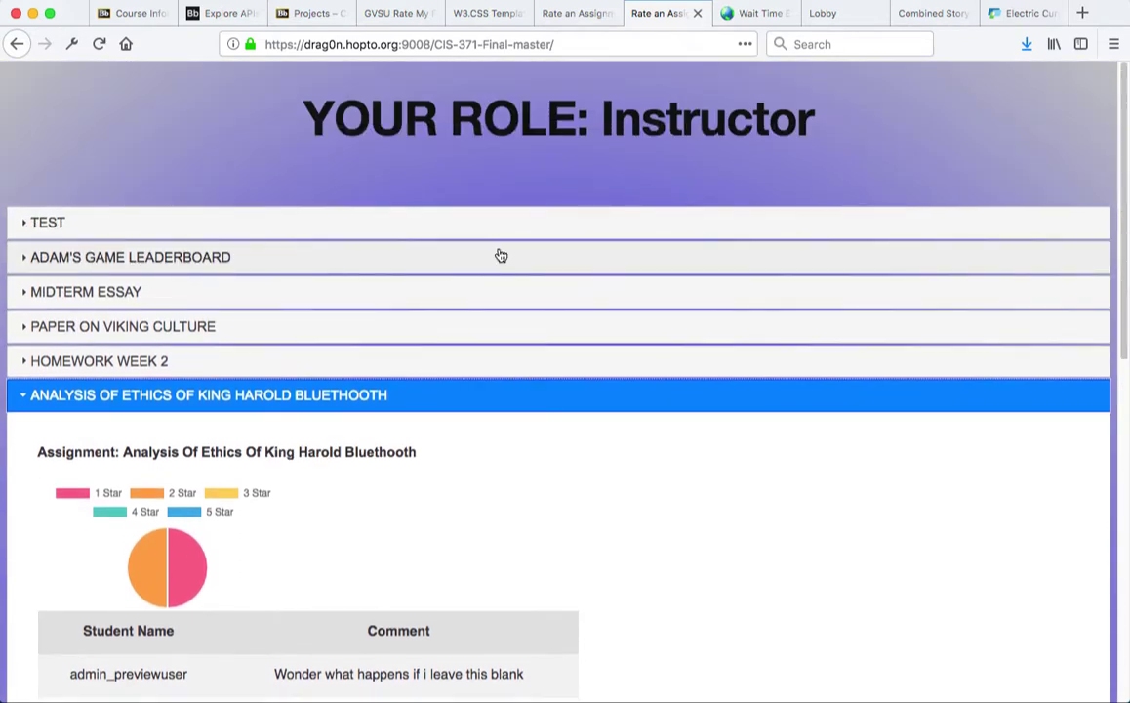
{"action": "left_click", "coordinate": [750, 13]}
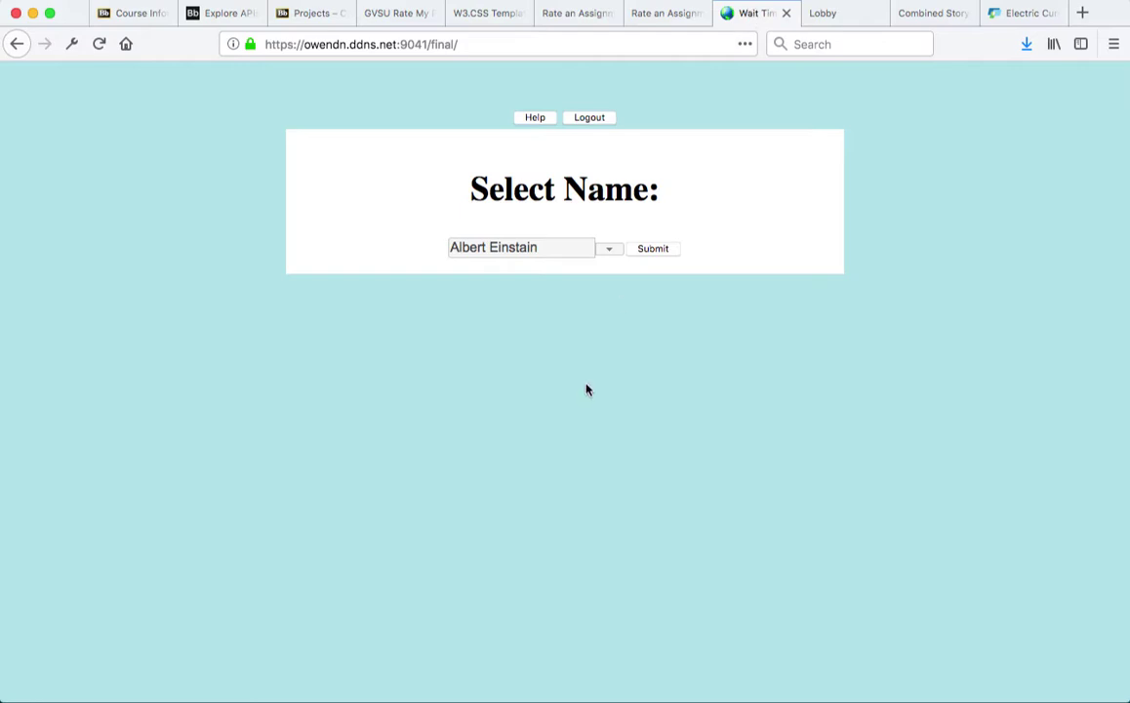
Log in to Wait Time as the first listed user and submit the 4000 - Hackathon Rush course
{"action": "left_click", "coordinate": [610, 249]}
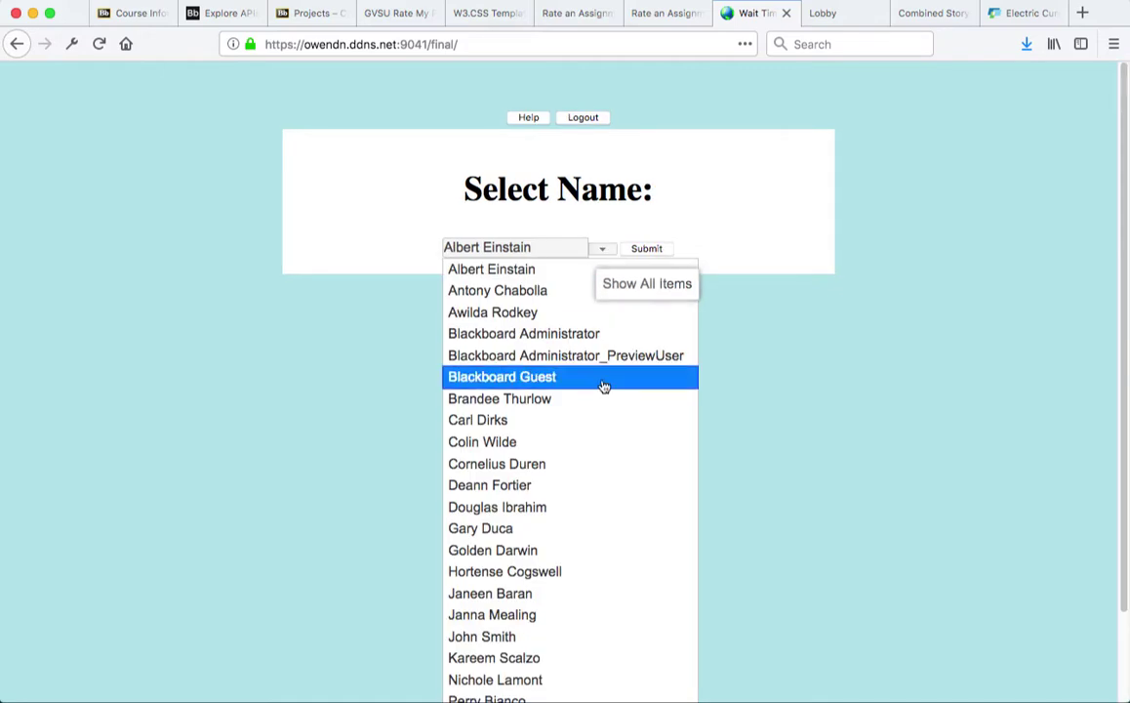
{"action": "scroll", "coordinate": [604, 387], "scroll_direction": "down", "scroll_amount": 2}
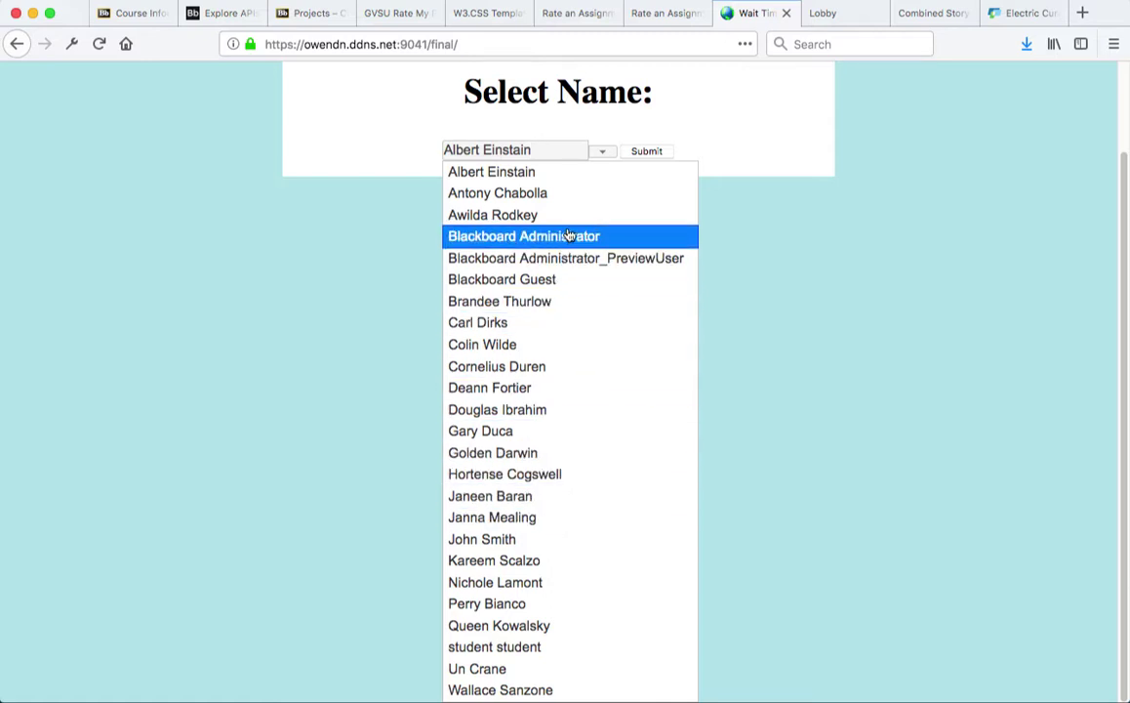
{"action": "left_click", "coordinate": [574, 173]}
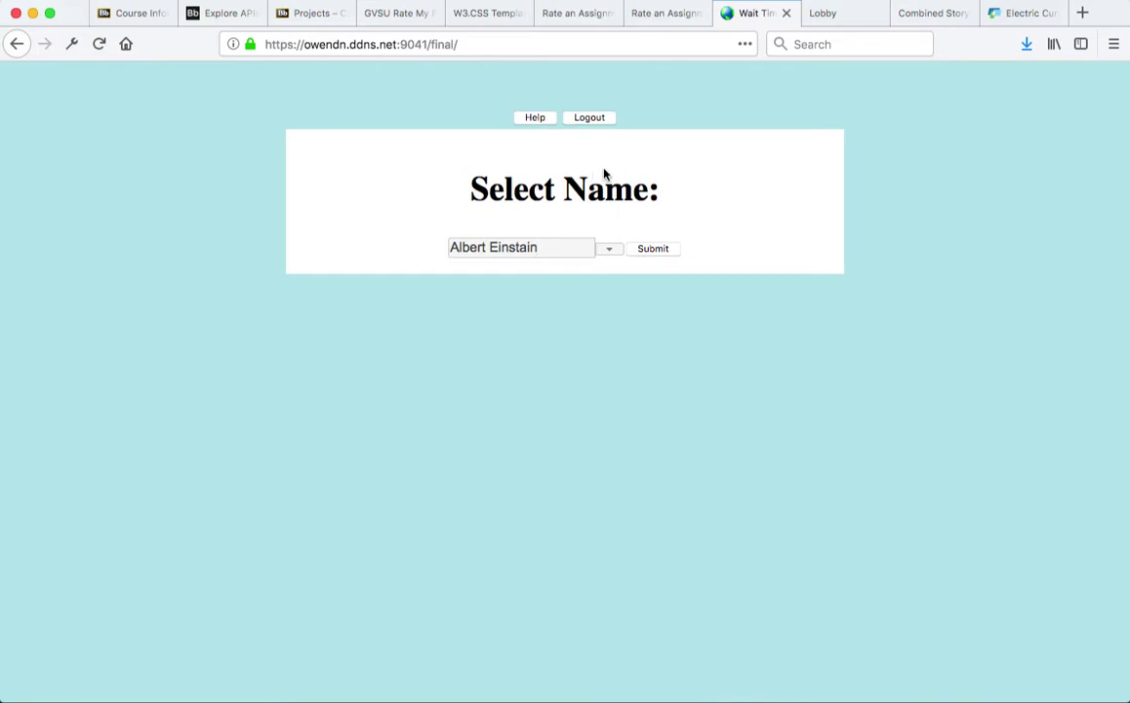
{"action": "left_click", "coordinate": [667, 250]}
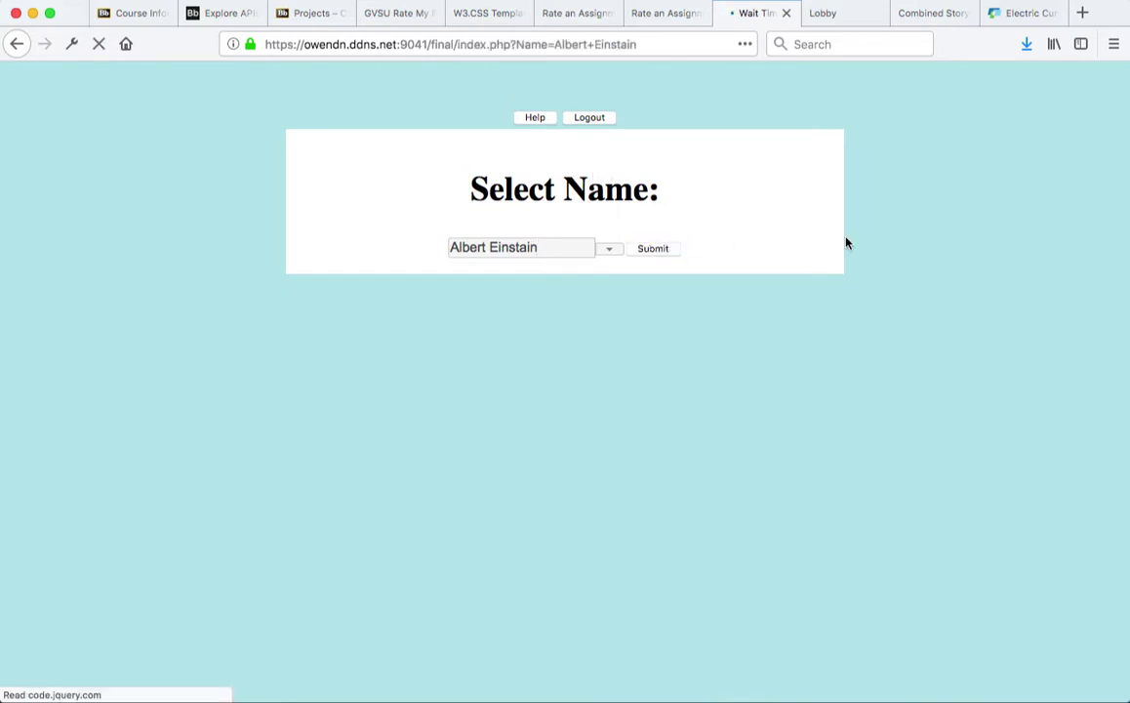
{"action": "left_click", "coordinate": [610, 255]}
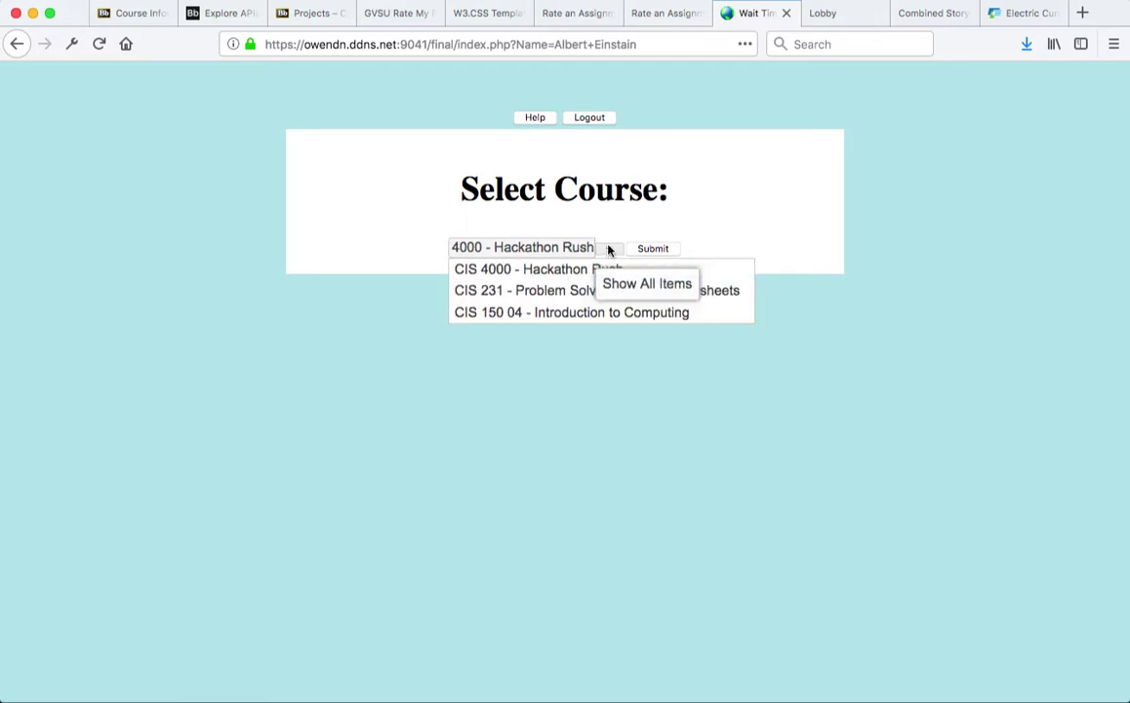
{"action": "left_click", "coordinate": [607, 250]}
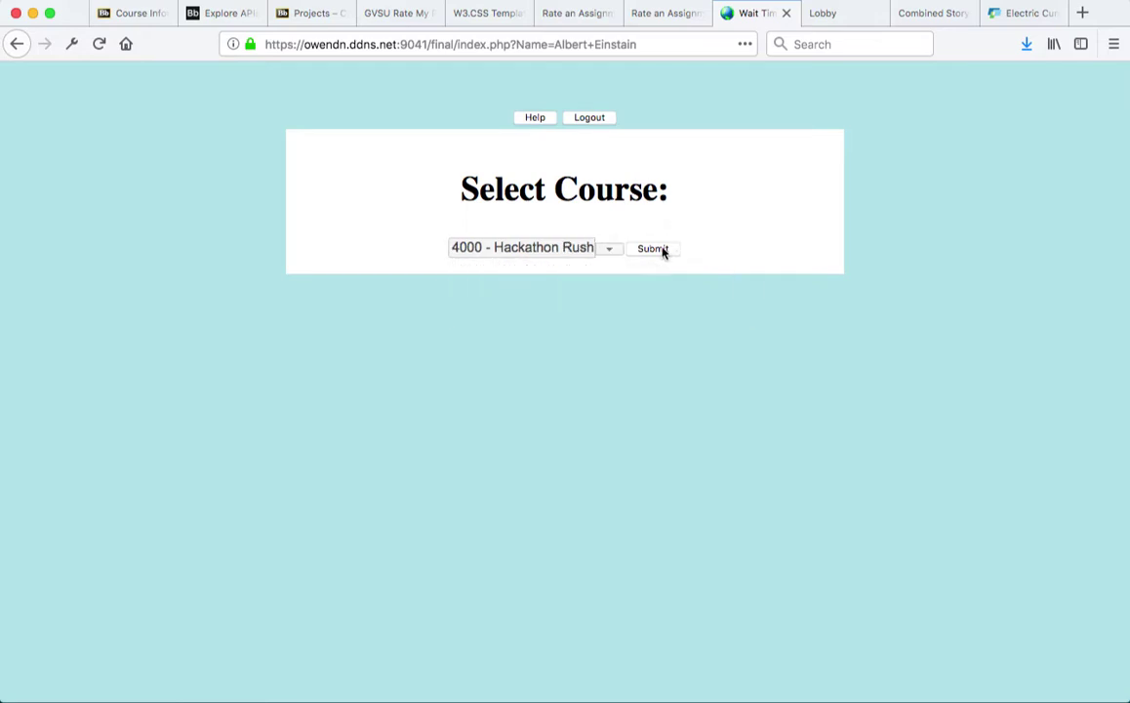
{"action": "left_click", "coordinate": [654, 249]}
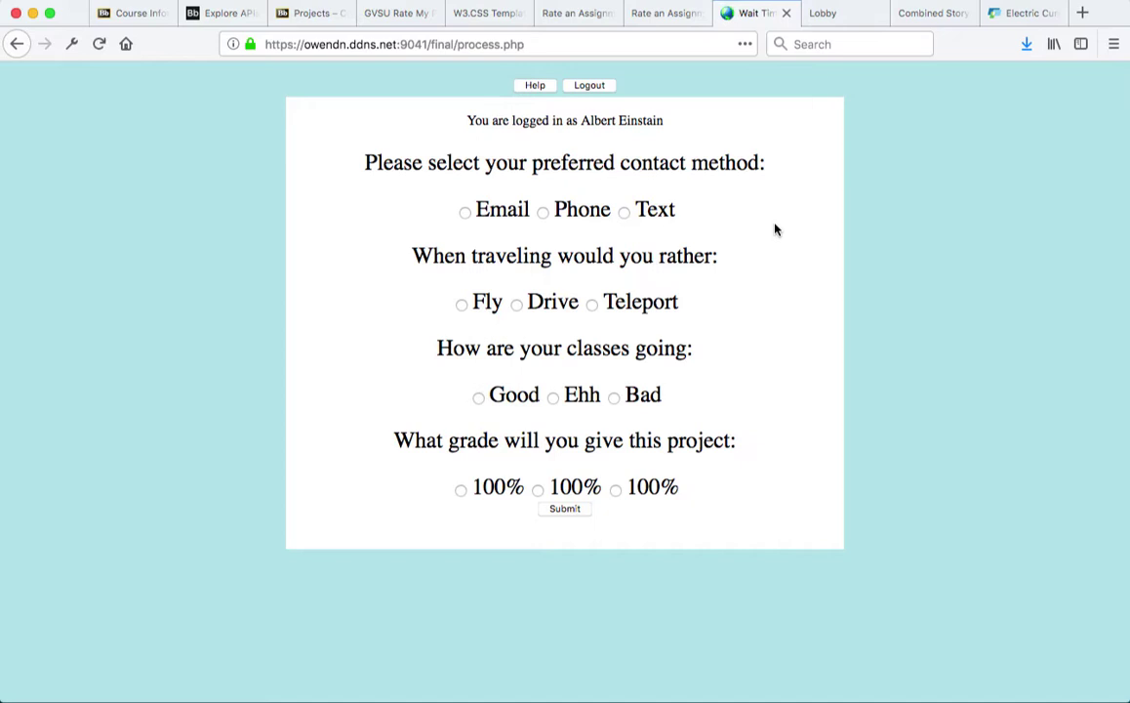
Answer the Wait Time survey with Text, Drive, Bad and the third 100% grade, then submit it
{"action": "left_click", "coordinate": [624, 214]}
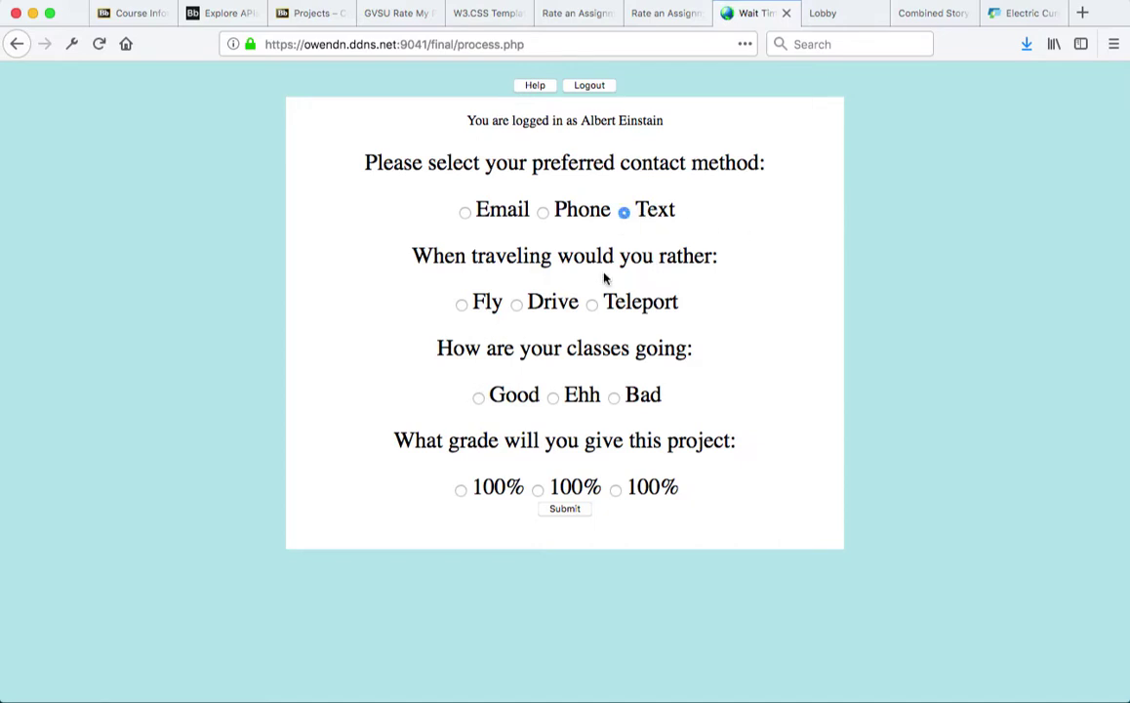
{"action": "left_click", "coordinate": [516, 304]}
{"action": "left_click", "coordinate": [615, 398]}
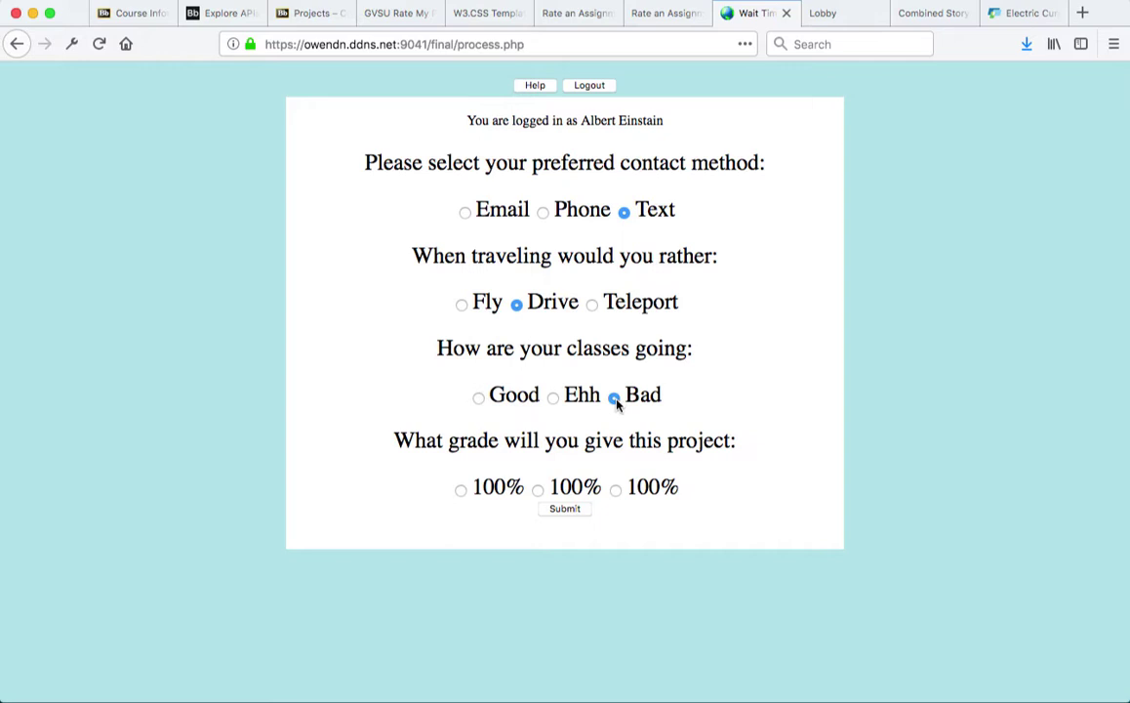
{"action": "left_click", "coordinate": [616, 491]}
{"action": "left_click", "coordinate": [576, 512]}
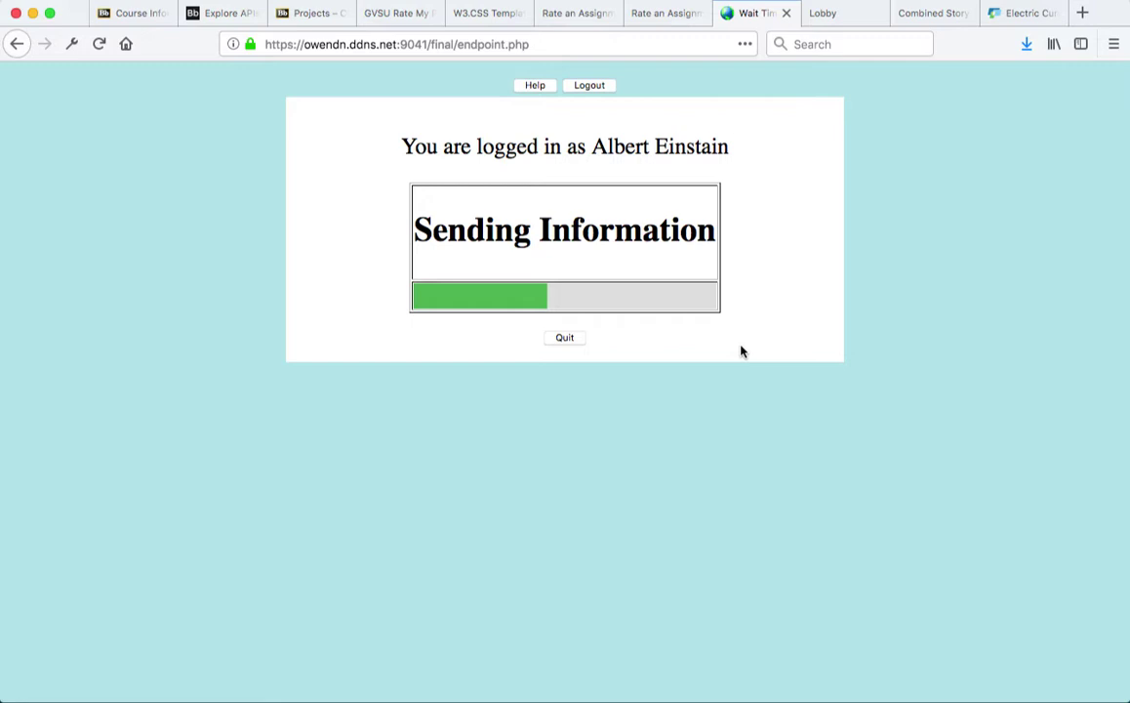
{"action": "left_click", "coordinate": [565, 340]}
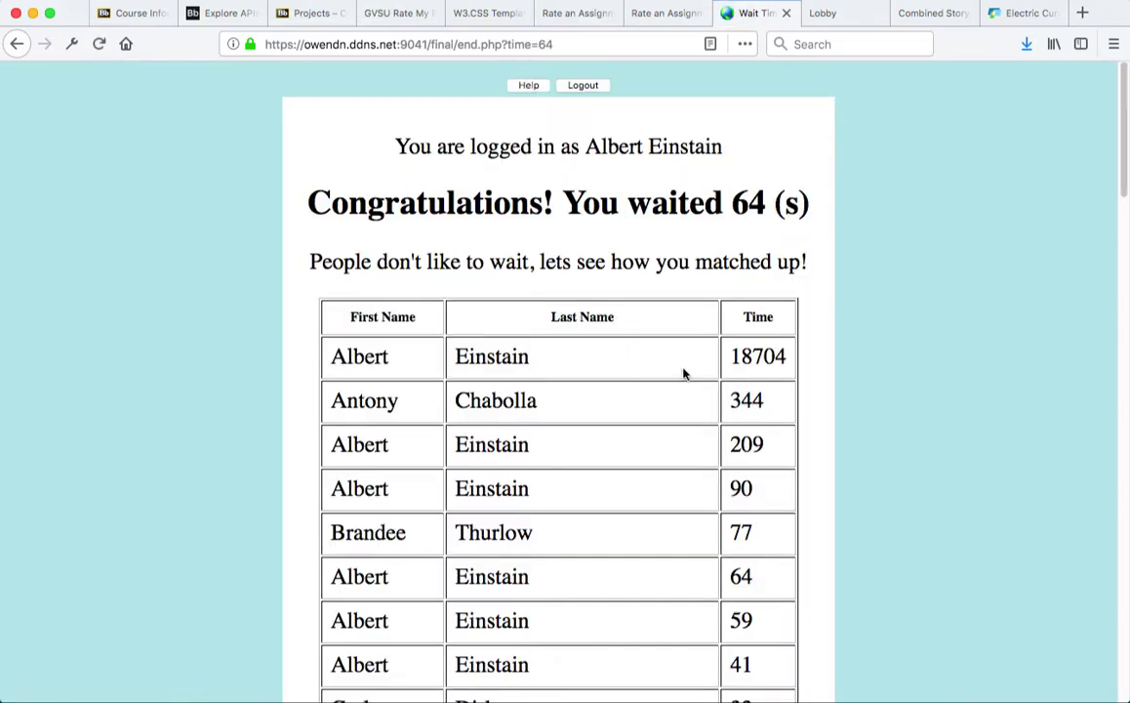
{"action": "scroll", "coordinate": [683, 373], "scroll_direction": "down", "scroll_amount": 10}
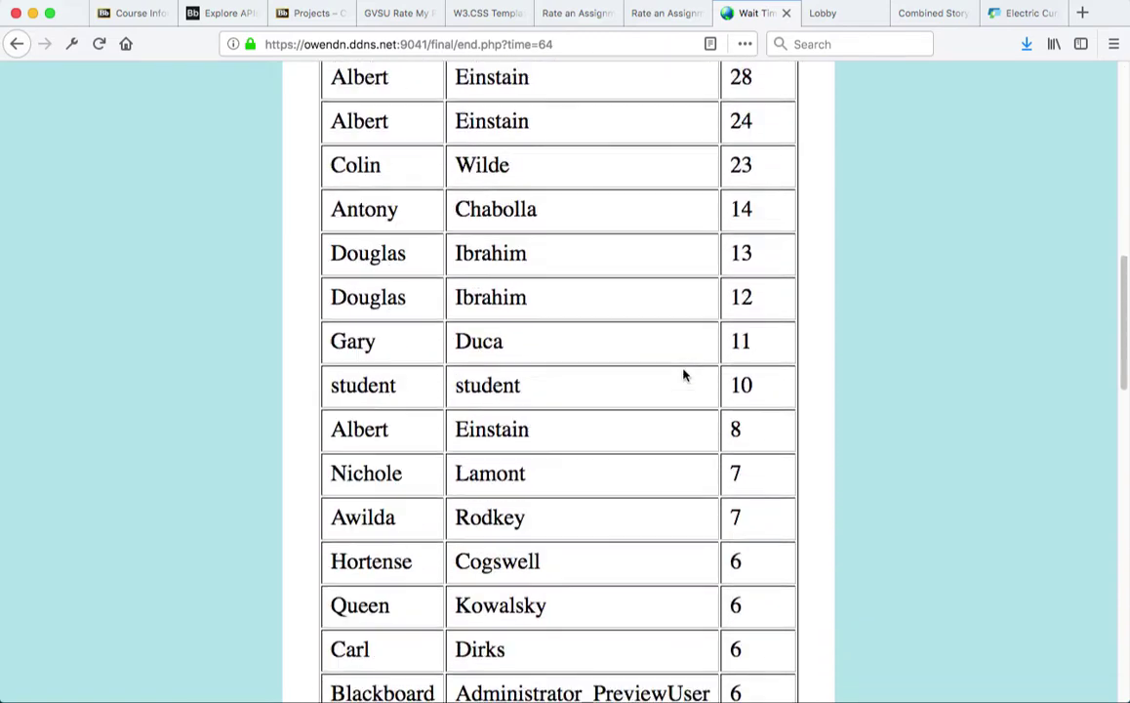
{"action": "scroll", "coordinate": [683, 374], "scroll_direction": "down", "scroll_amount": 15}
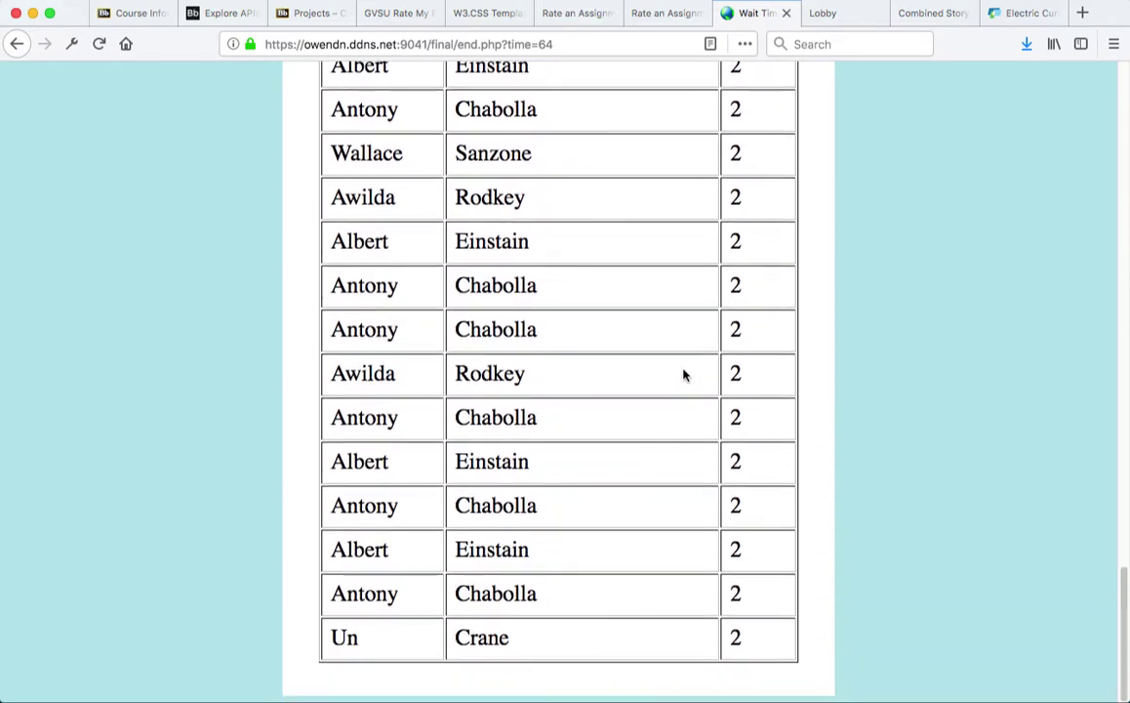
{"action": "scroll", "coordinate": [683, 374], "scroll_direction": "up", "scroll_amount": 20}
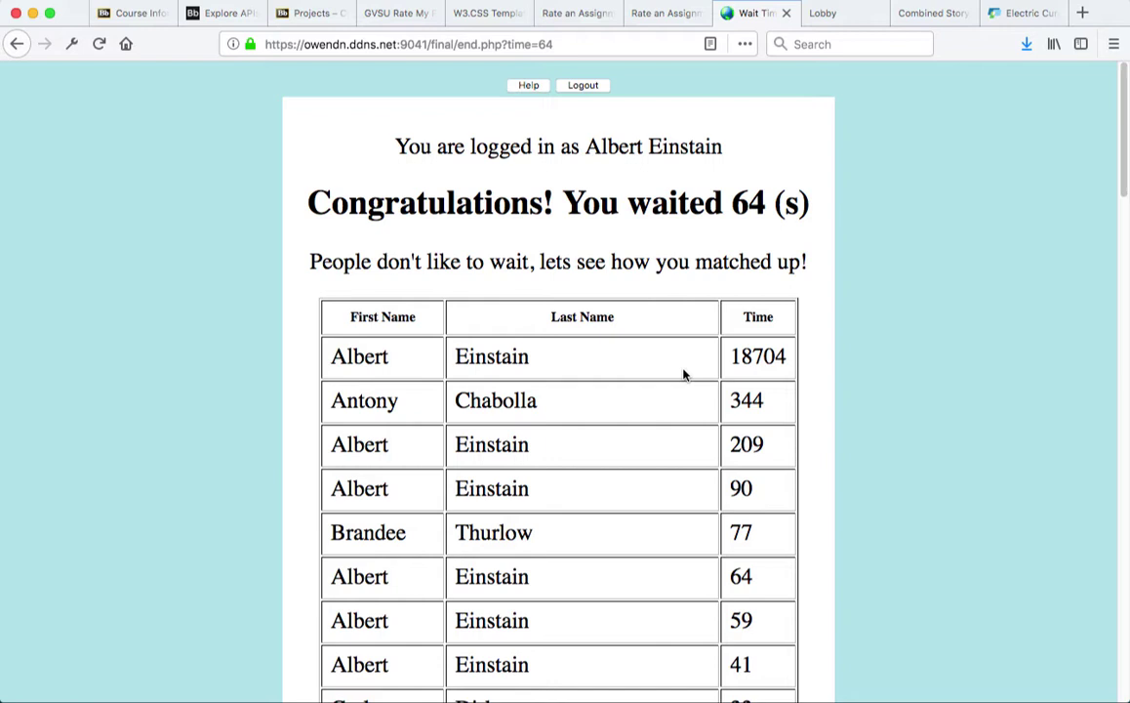
In the MessageApp lobby, post the message 'hello world' to the chat
{"action": "left_click", "coordinate": [829, 23]}
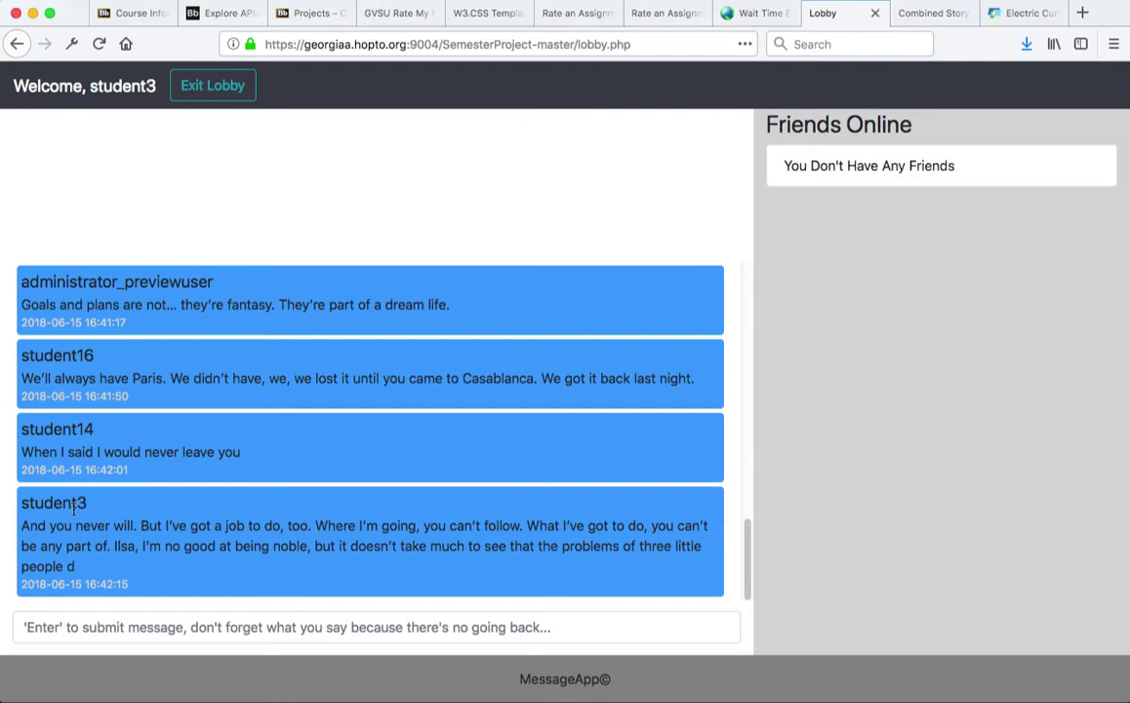
{"action": "left_click", "coordinate": [73, 626]}
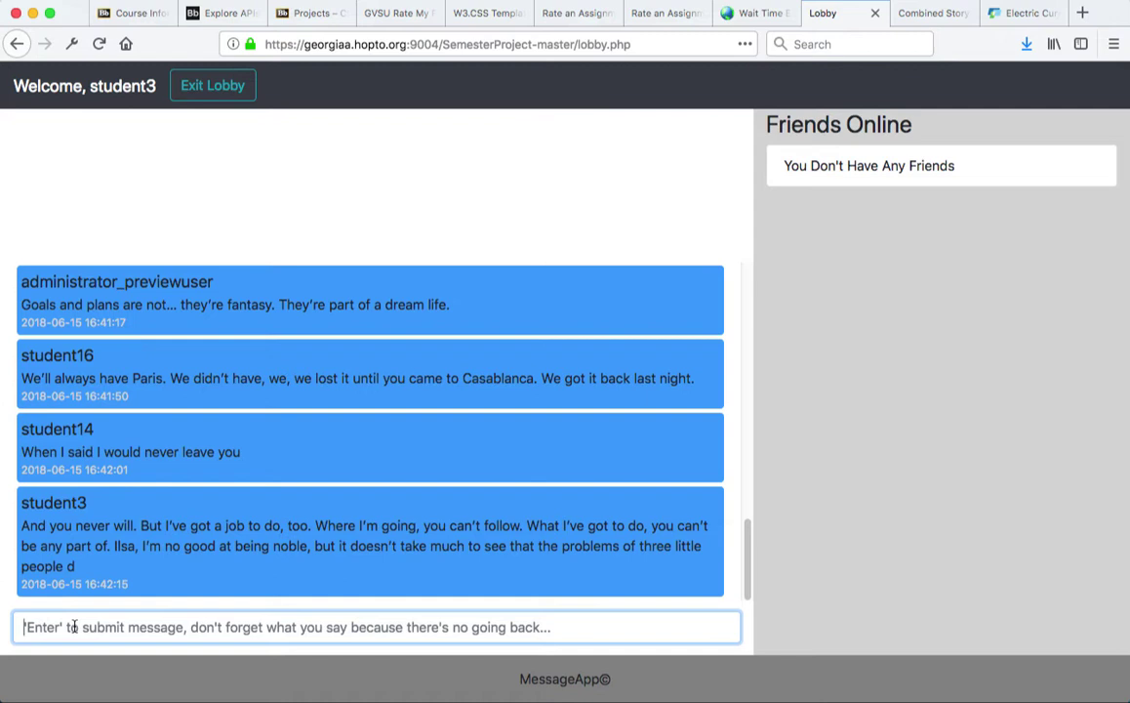
{"action": "type", "text": "hello wor"}
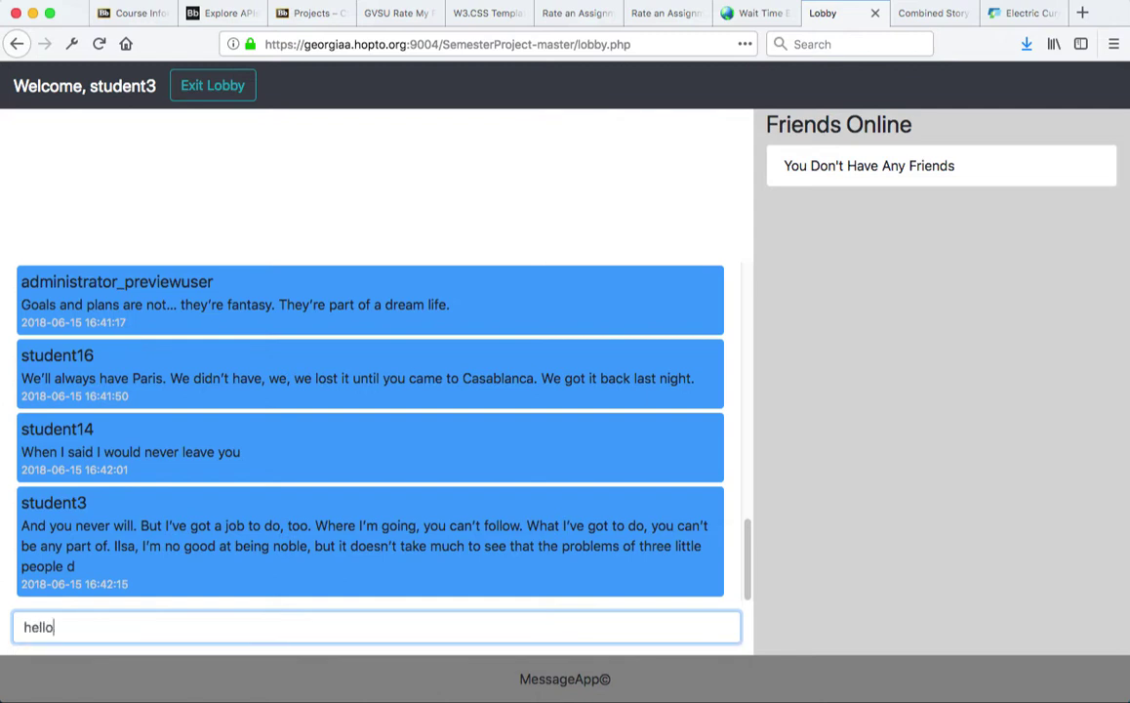
{"action": "type", "text": "ld"}
{"action": "key", "text": "Return"}
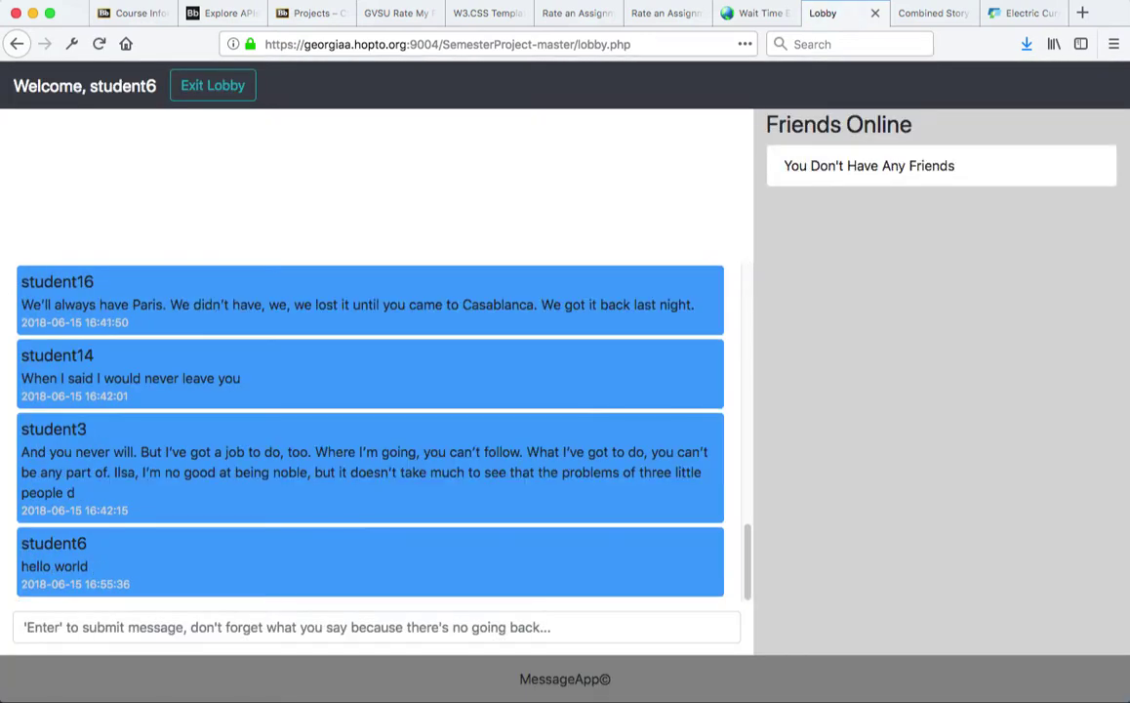
Show the Combined Story Telling story, highlight its opening sentences, and check the Registered Blackboard Users list
{"action": "left_click", "coordinate": [934, 14]}
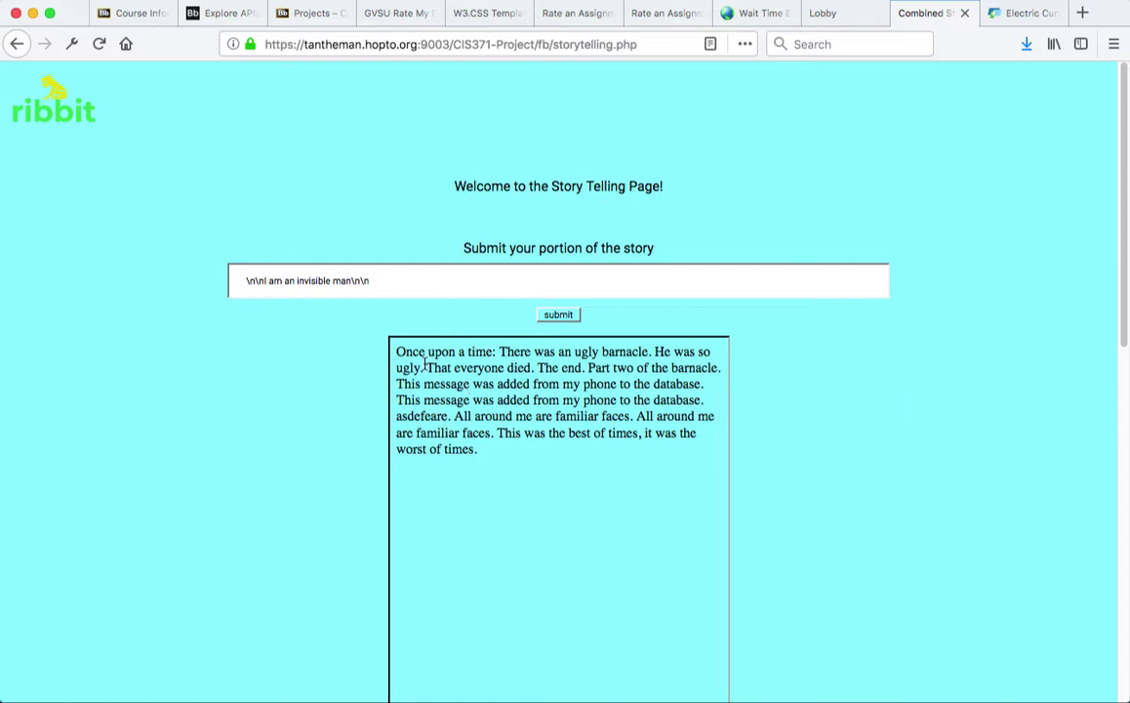
{"action": "left_click_drag", "start_coordinate": [425, 367], "coordinate": [391, 355]}
{"action": "scroll", "coordinate": [720, 410], "scroll_direction": "down", "scroll_amount": 4}
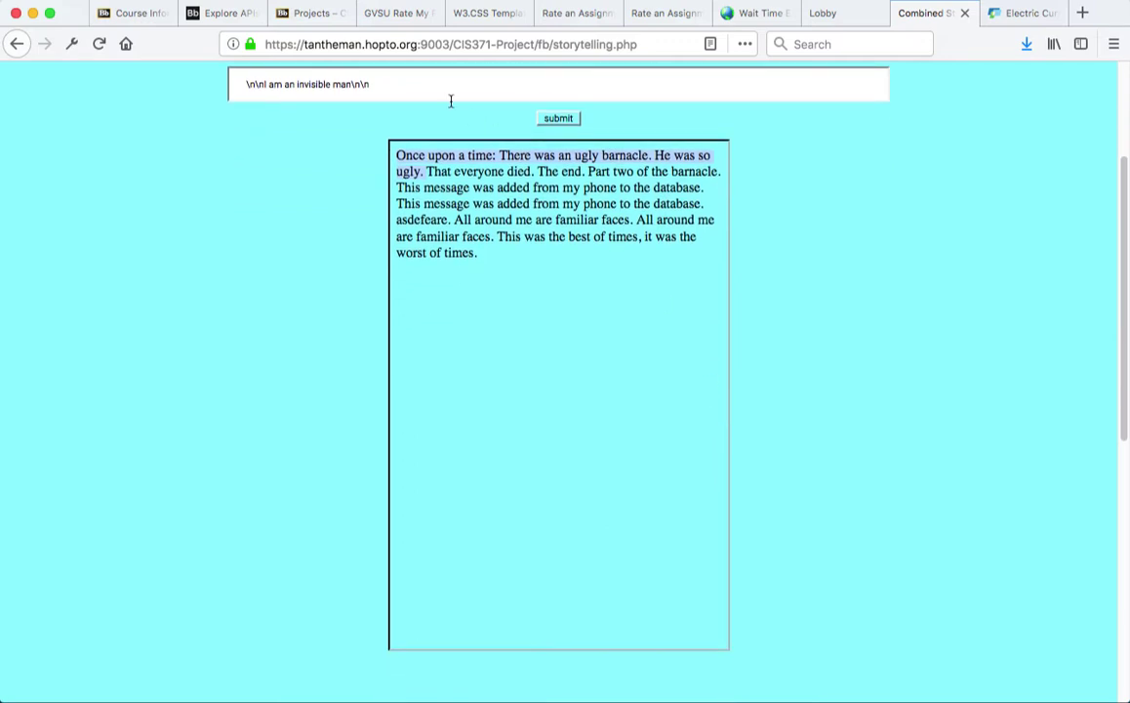
{"action": "scroll", "coordinate": [881, 457], "scroll_direction": "down", "scroll_amount": 10}
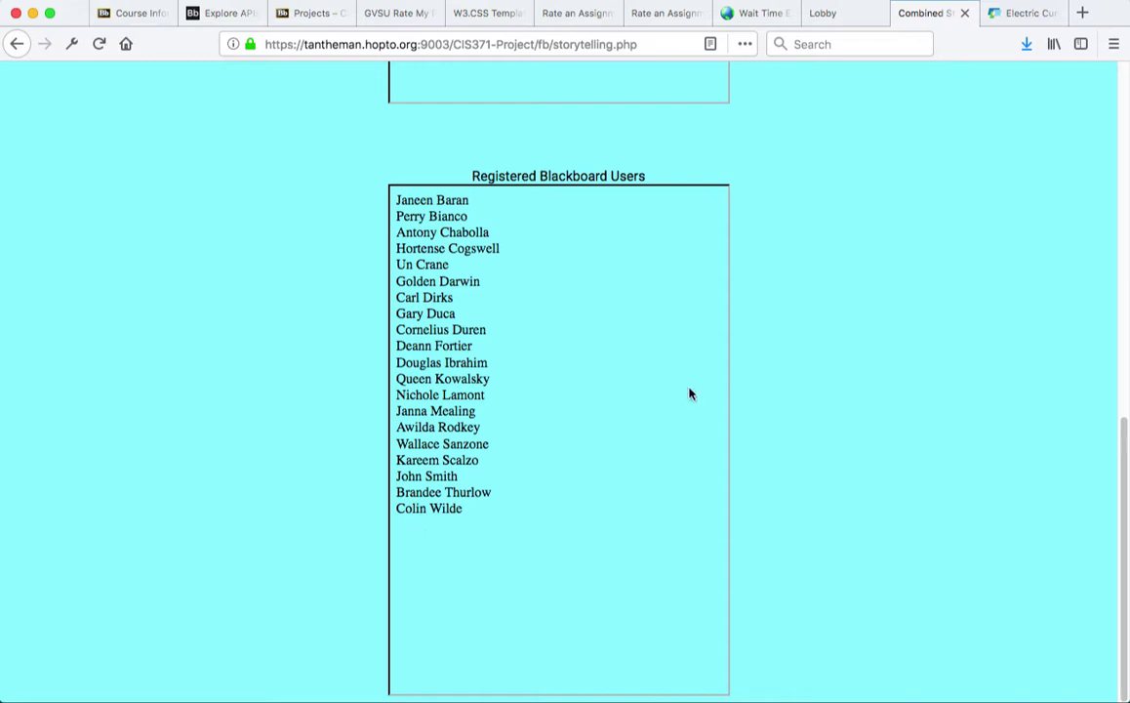
{"action": "scroll", "coordinate": [689, 394], "scroll_direction": "up", "scroll_amount": 13}
{"action": "scroll", "coordinate": [690, 392], "scroll_direction": "up", "scroll_amount": 2}
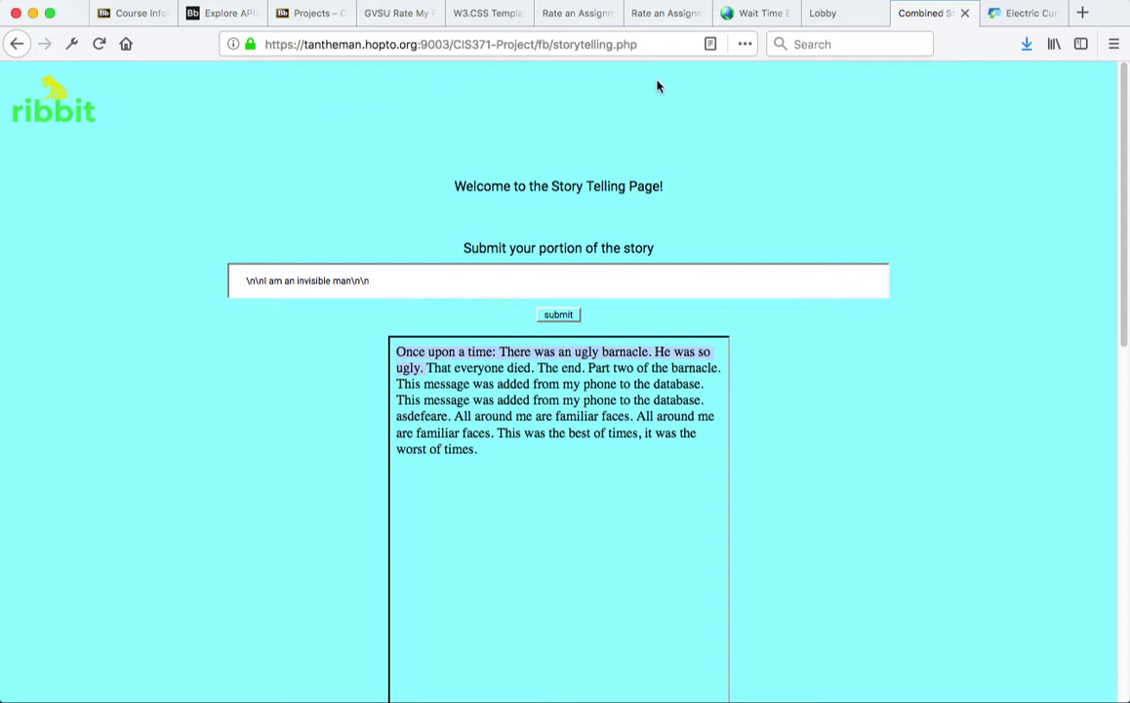
In Electric Currents Blackboard v2, register the student for My Course
{"action": "left_click", "coordinate": [1008, 16]}
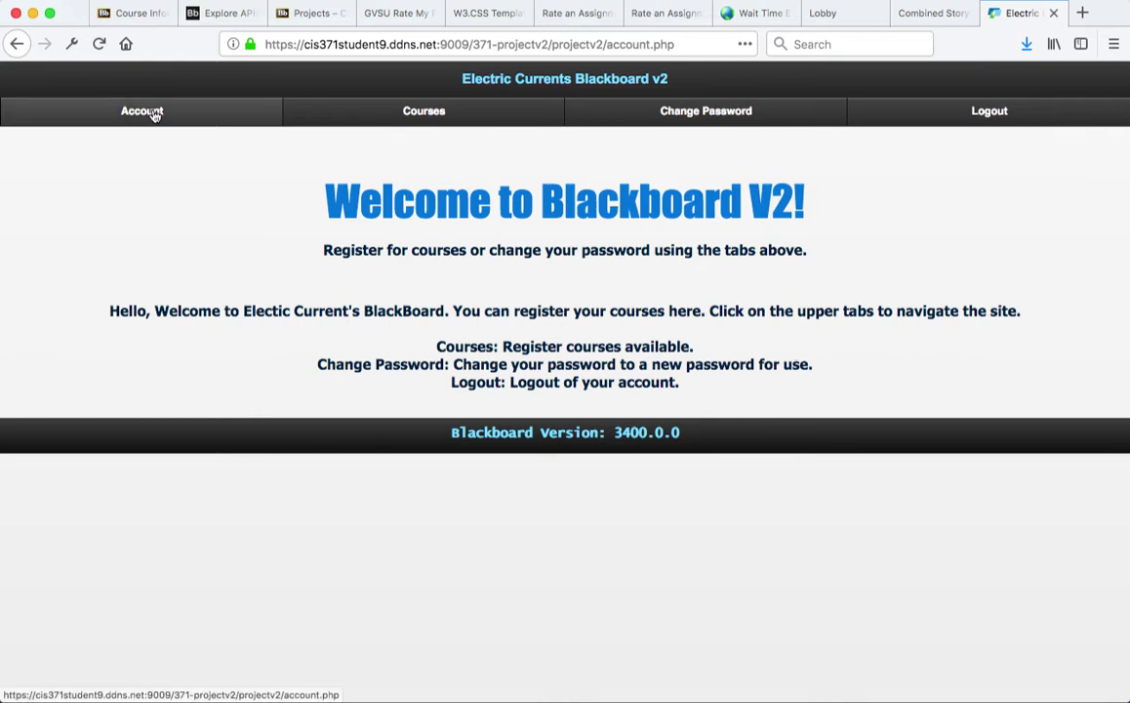
{"action": "left_click", "coordinate": [411, 114]}
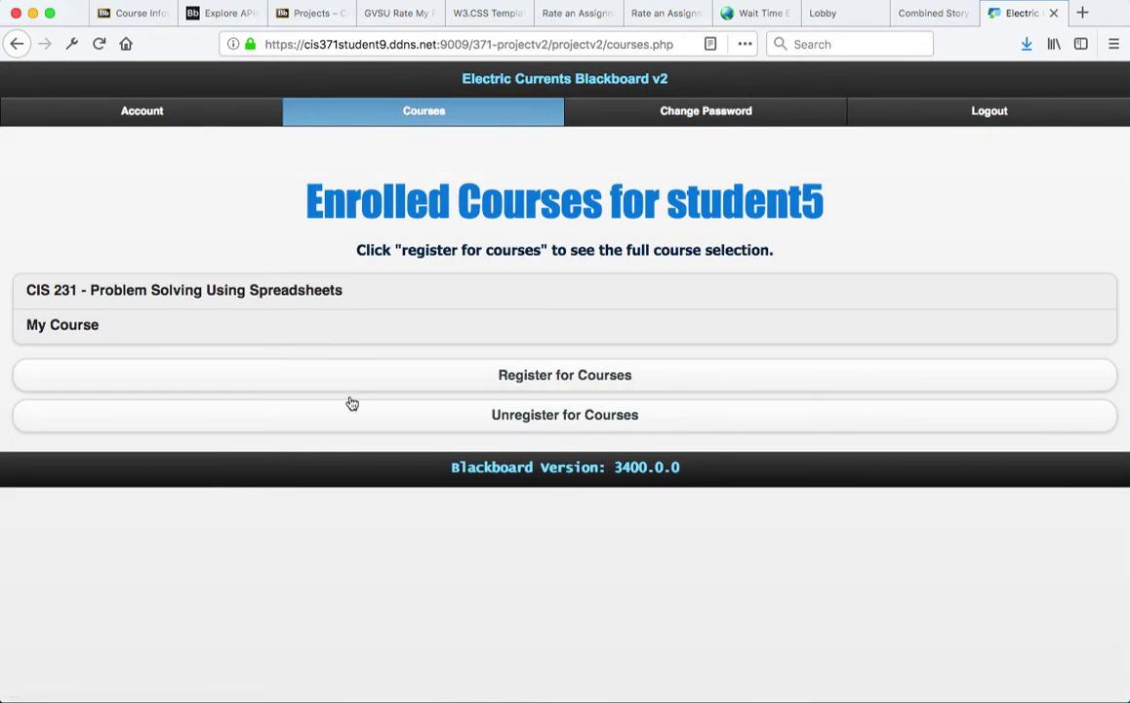
{"action": "left_click", "coordinate": [386, 376]}
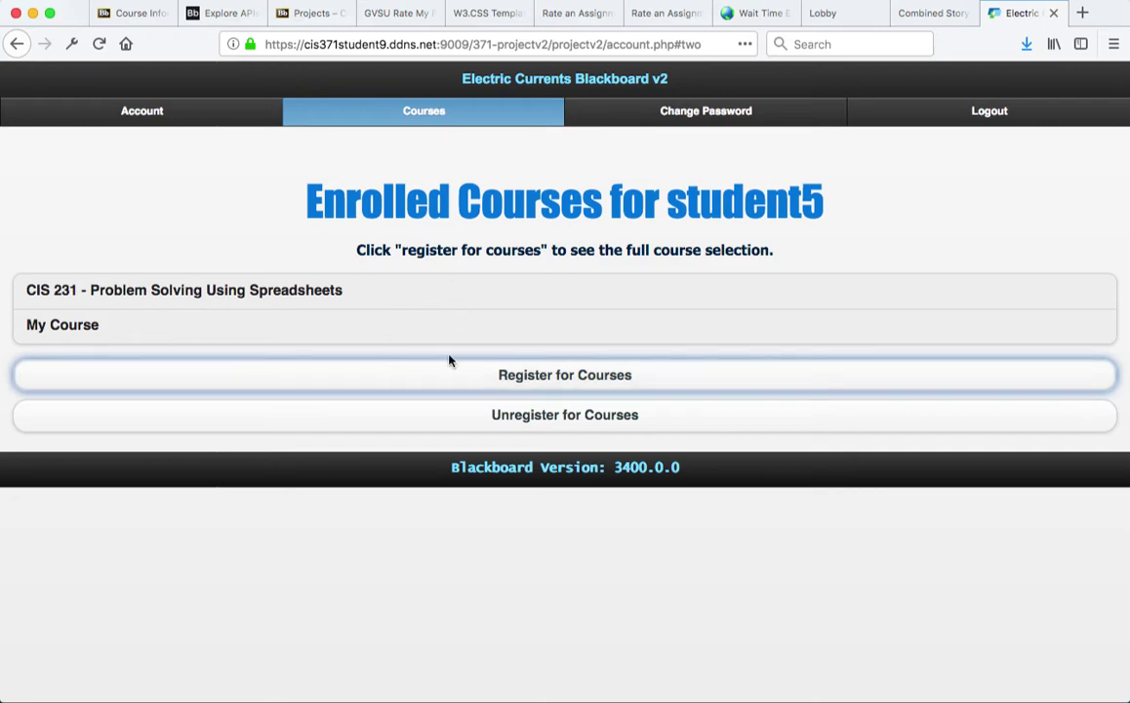
{"action": "left_click", "coordinate": [445, 383]}
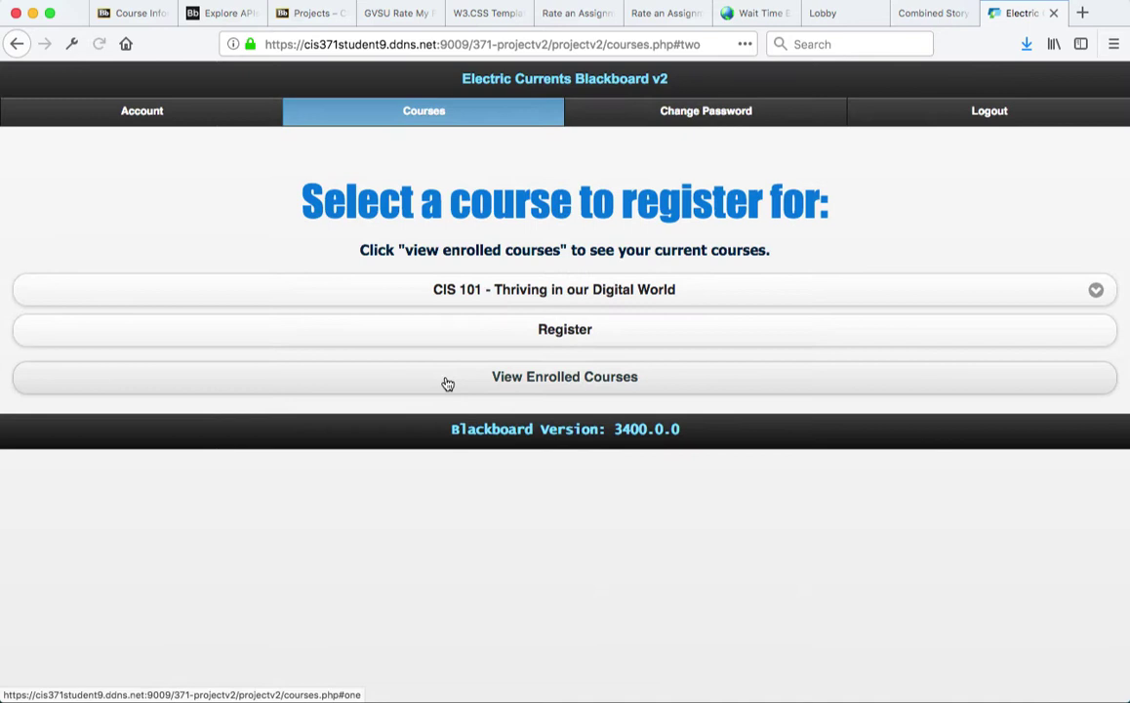
{"action": "left_click", "coordinate": [502, 291]}
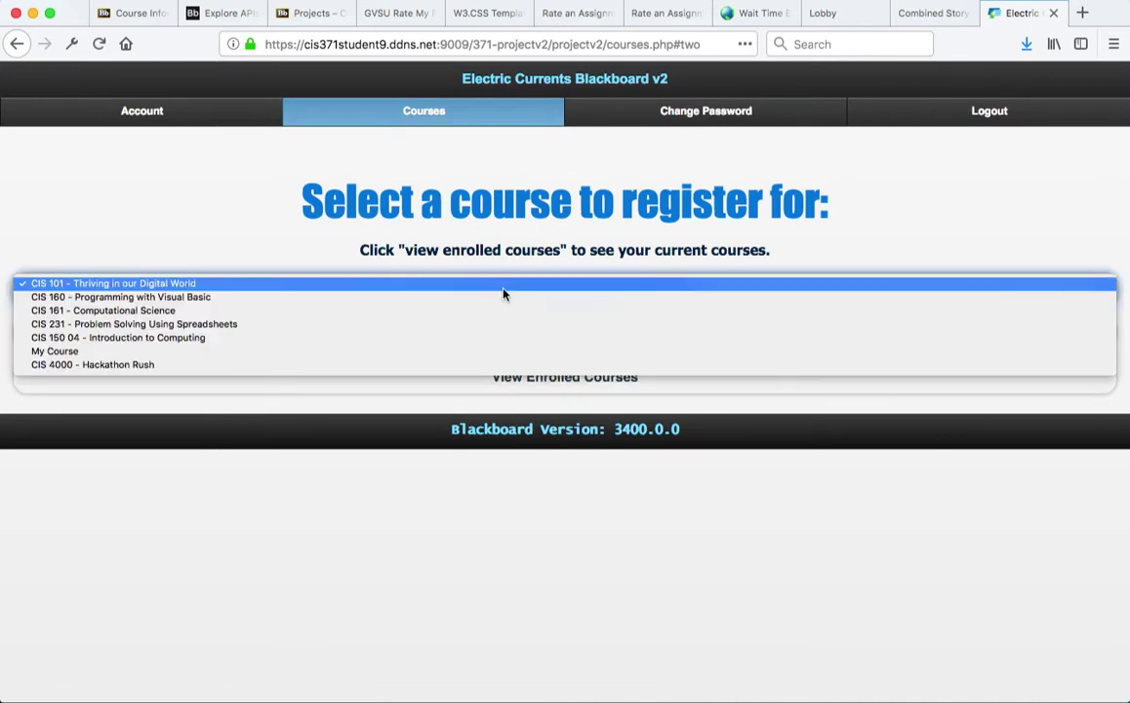
{"action": "left_click", "coordinate": [485, 351]}
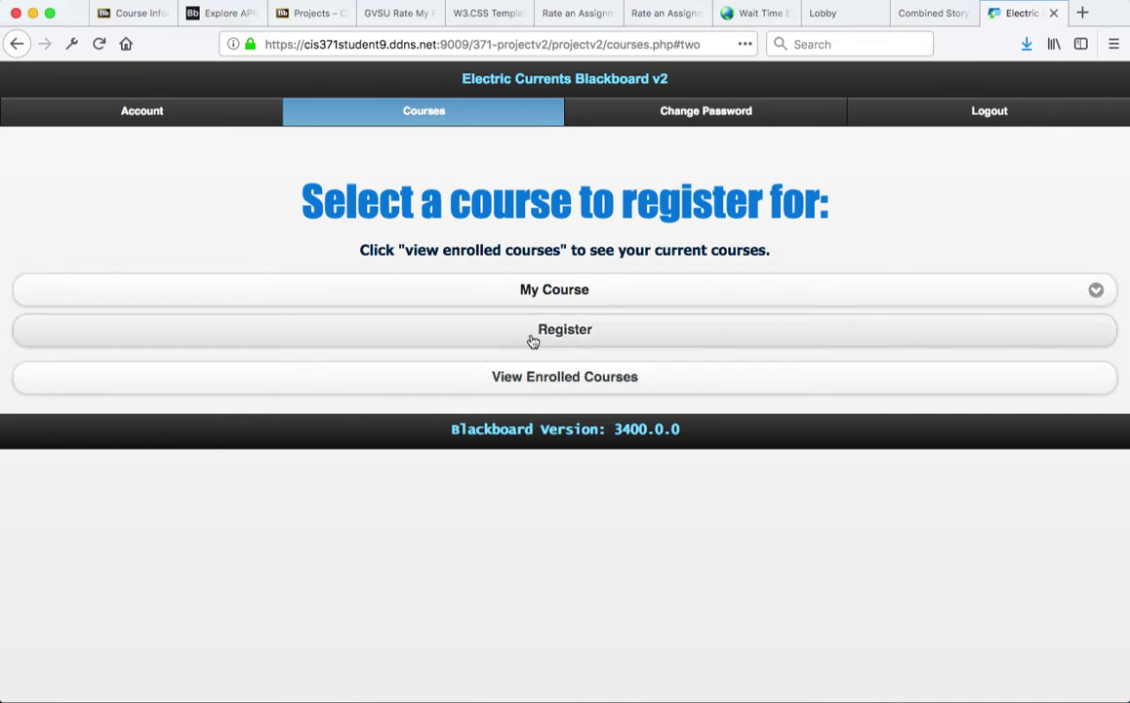
{"action": "left_click", "coordinate": [533, 340]}
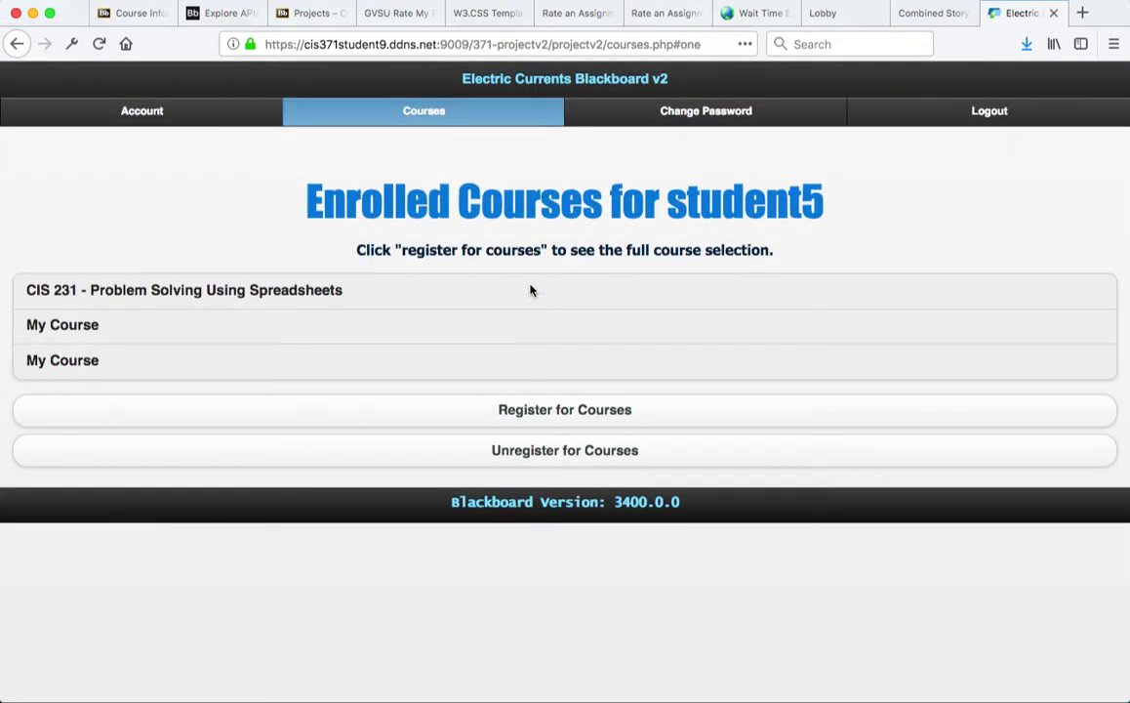
Unregister the student from My Course, leaving only CIS 231 enrolled
{"action": "left_click", "coordinate": [497, 450]}
{"action": "left_click", "coordinate": [539, 293]}
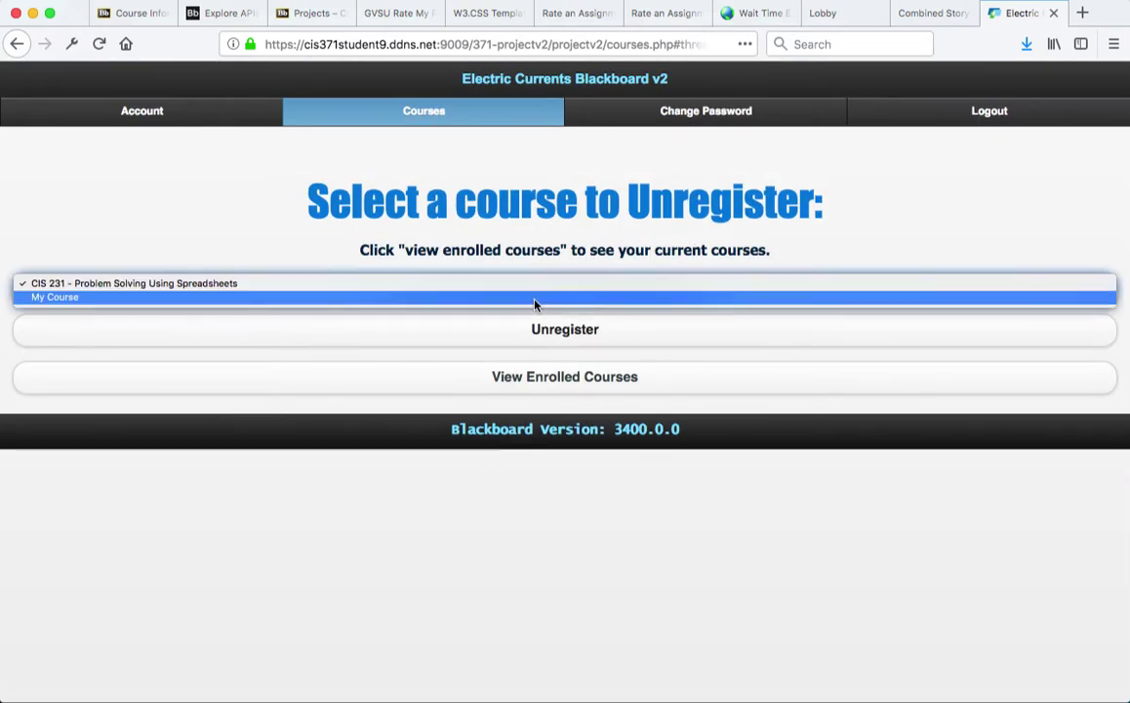
{"action": "left_click", "coordinate": [535, 299]}
{"action": "left_click", "coordinate": [532, 329]}
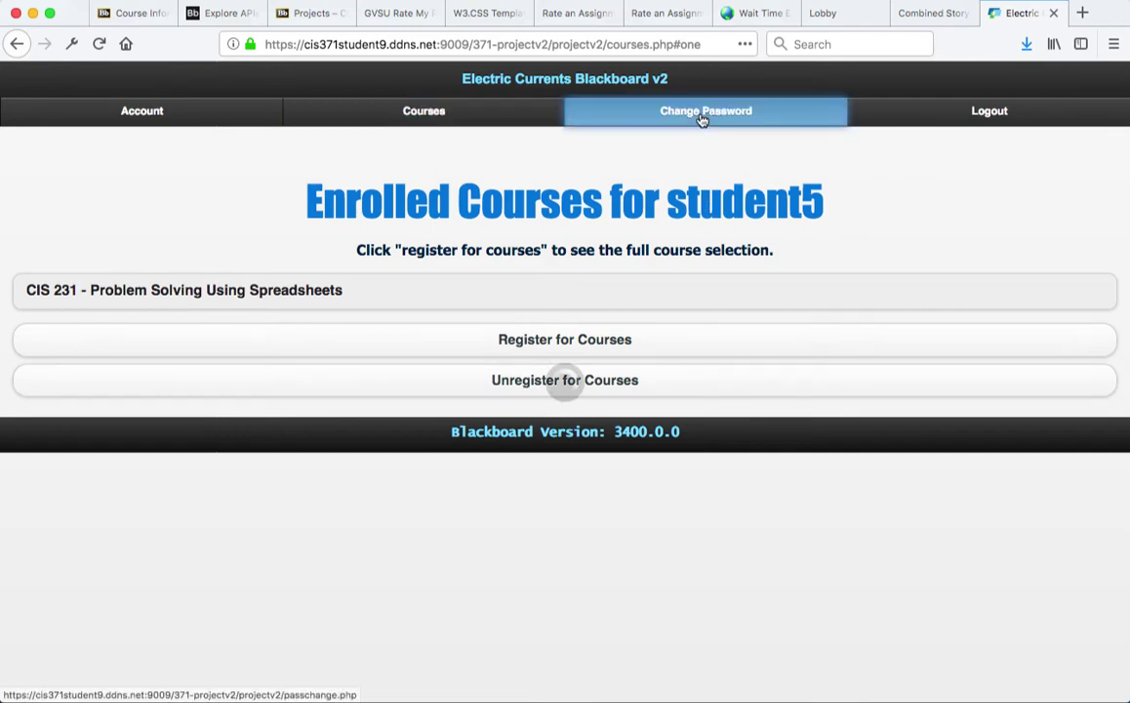
View the Change Password form, then log out of the current student account
{"action": "left_click", "coordinate": [702, 115]}
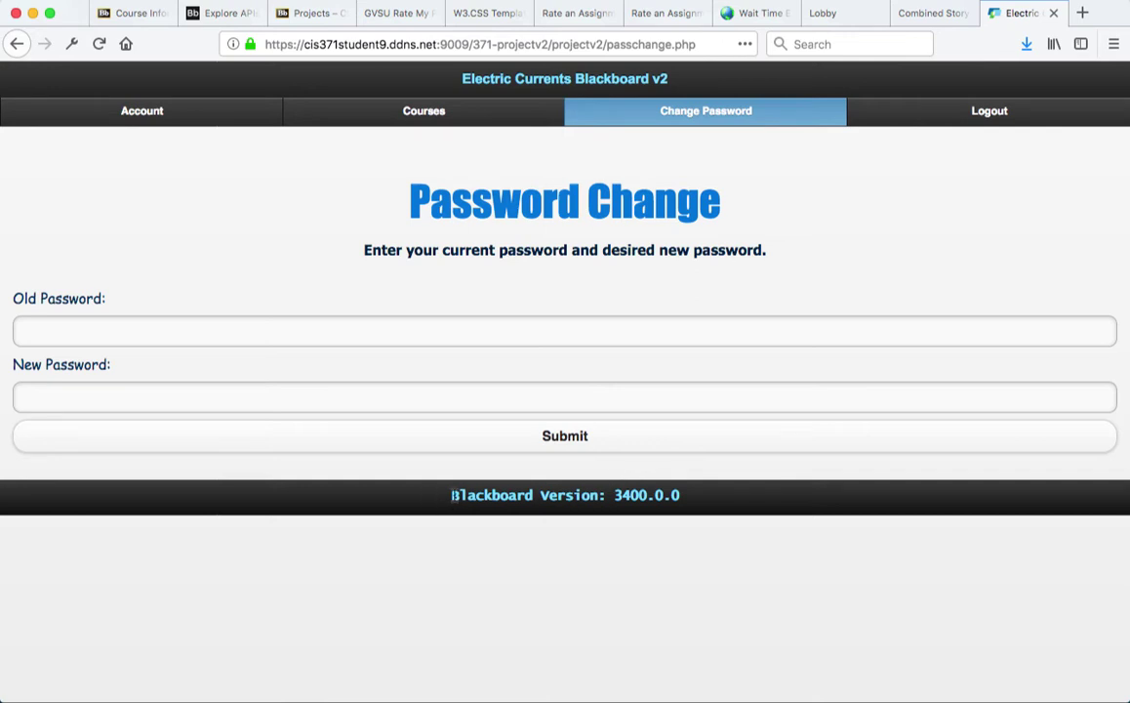
{"action": "left_click_drag", "start_coordinate": [451, 494], "coordinate": [708, 507]}
{"action": "left_click", "coordinate": [703, 513]}
{"action": "left_click", "coordinate": [992, 115]}
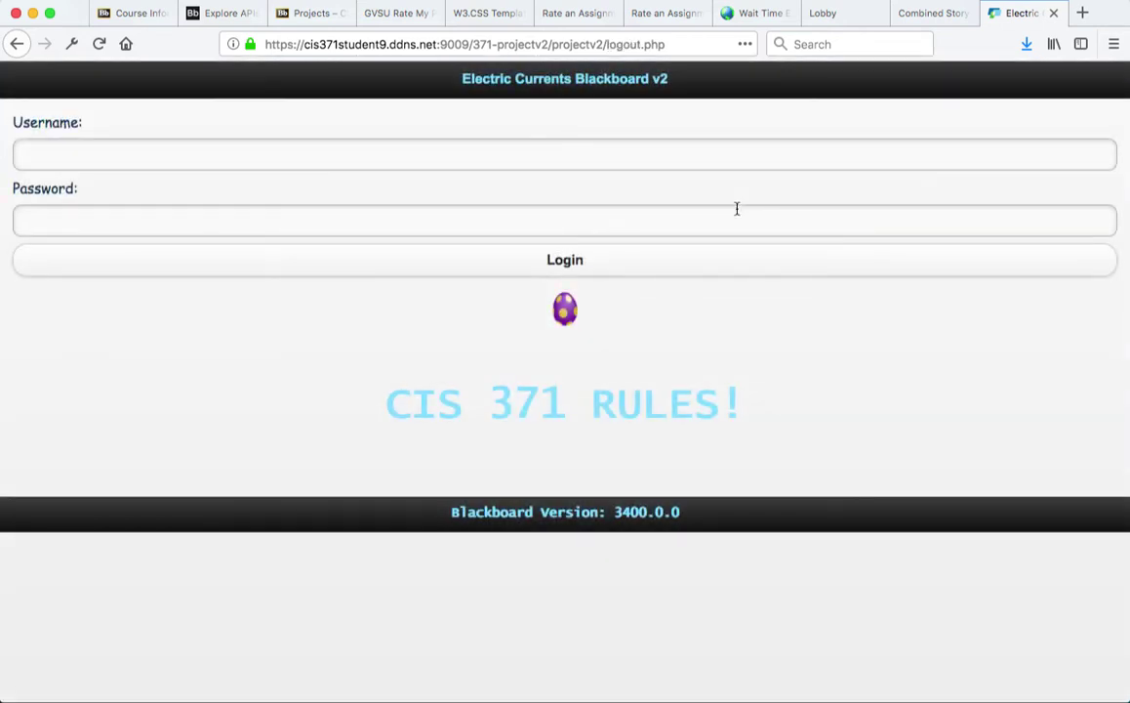
Enter a different student's username on the login form, leaving the password empty
{"action": "left_click", "coordinate": [409, 142]}
{"action": "type", "text": "student"}
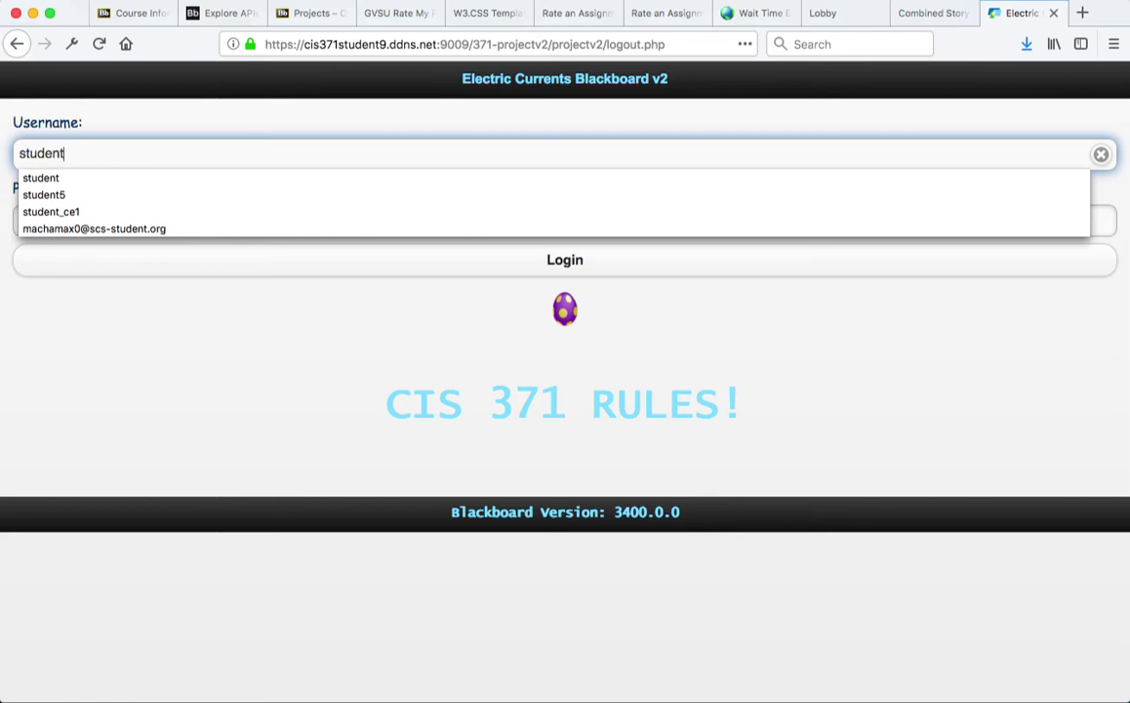
{"action": "type", "text": "8"}
{"action": "left_click", "coordinate": [382, 219]}
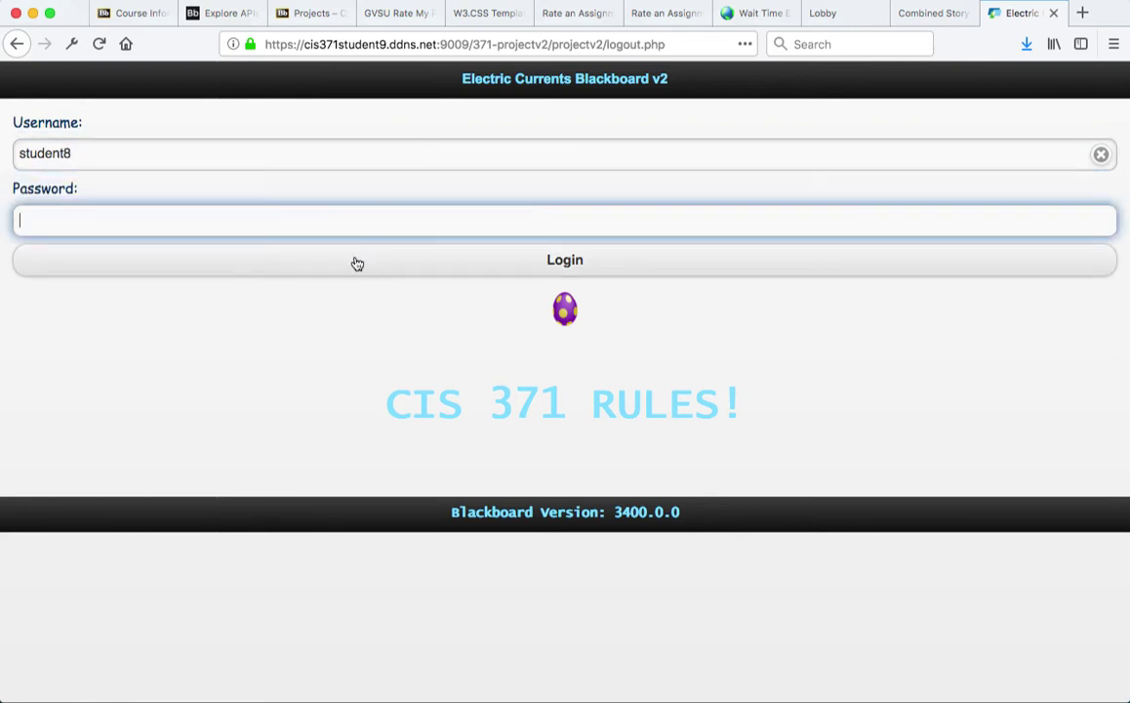
{"action": "left_click", "coordinate": [564, 313]}
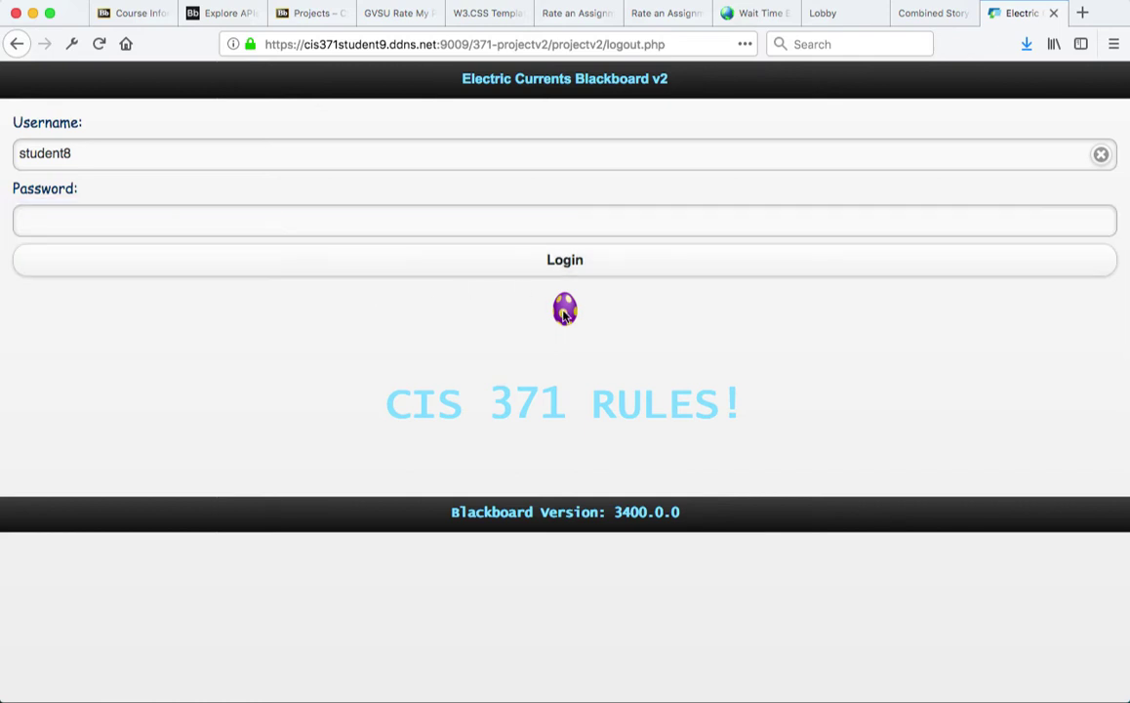
Log in as the new student and open their empty Enrolled Courses page
{"action": "left_click", "coordinate": [380, 261]}
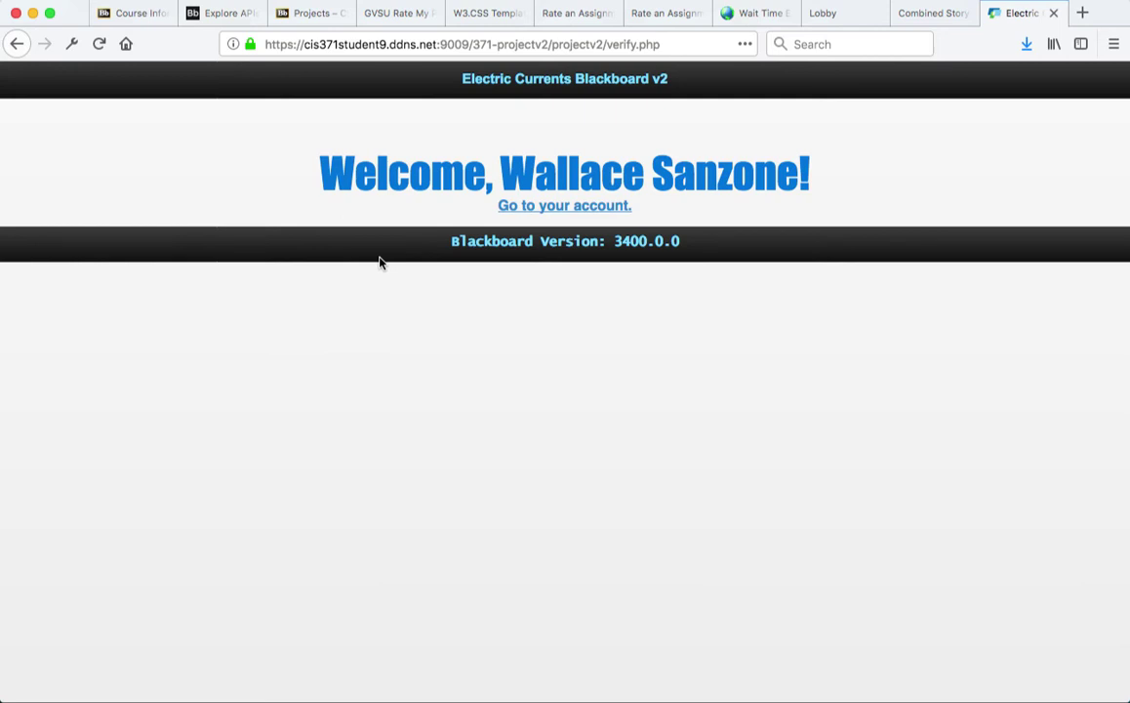
{"action": "left_click", "coordinate": [549, 208]}
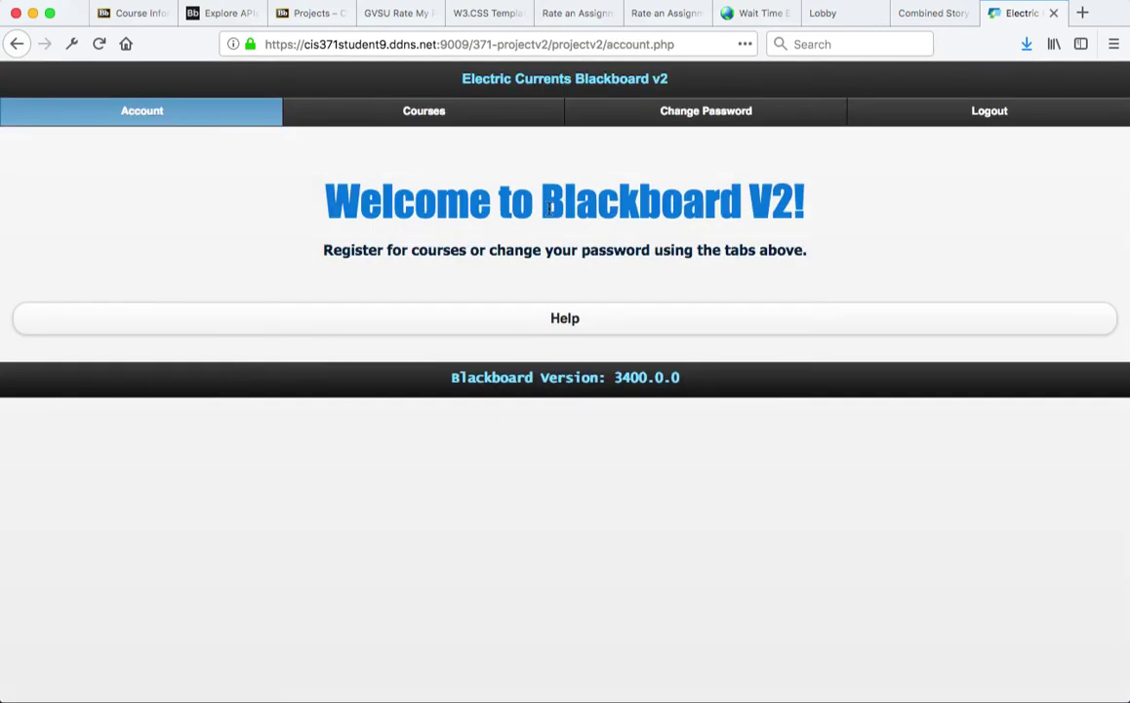
{"action": "left_click", "coordinate": [454, 116]}
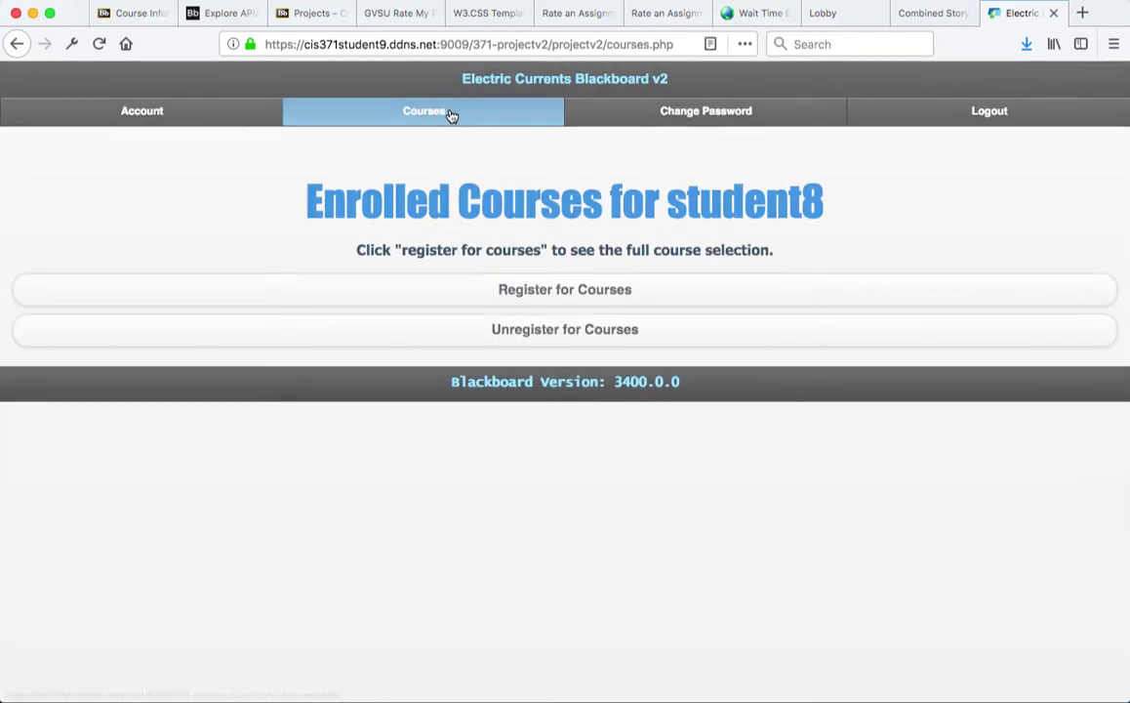